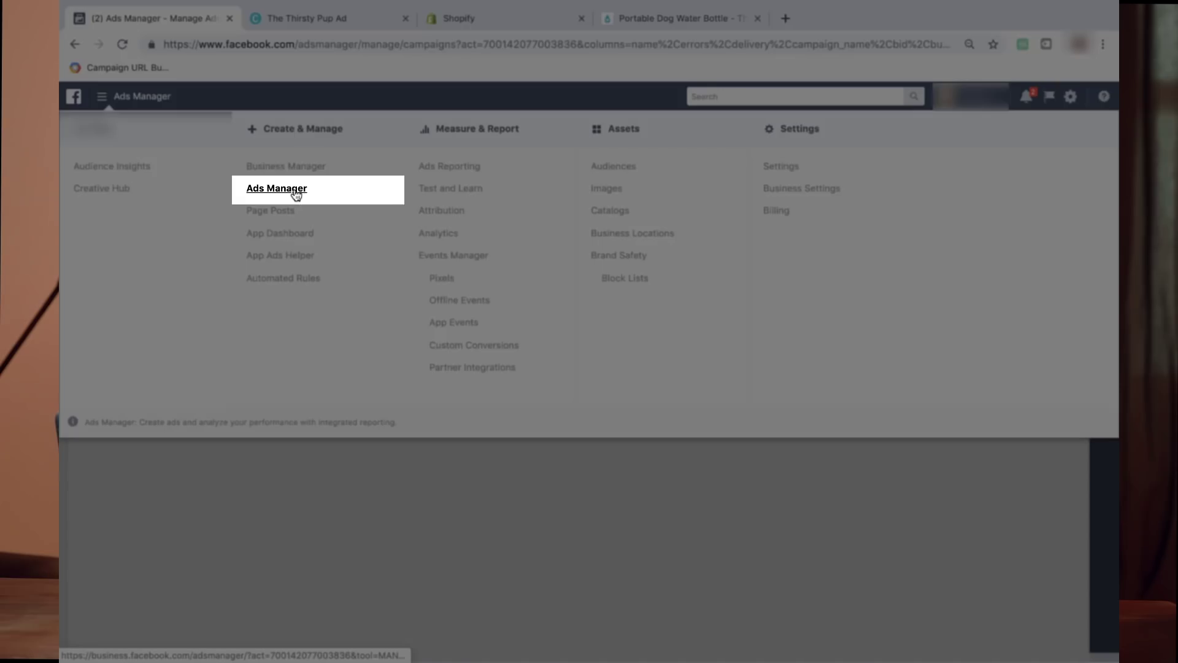
Open Ads Manager, start creating a campaign, and continue the saved Conversions - Thirsty Pup Water Bottle draft.
left_click(296, 194)
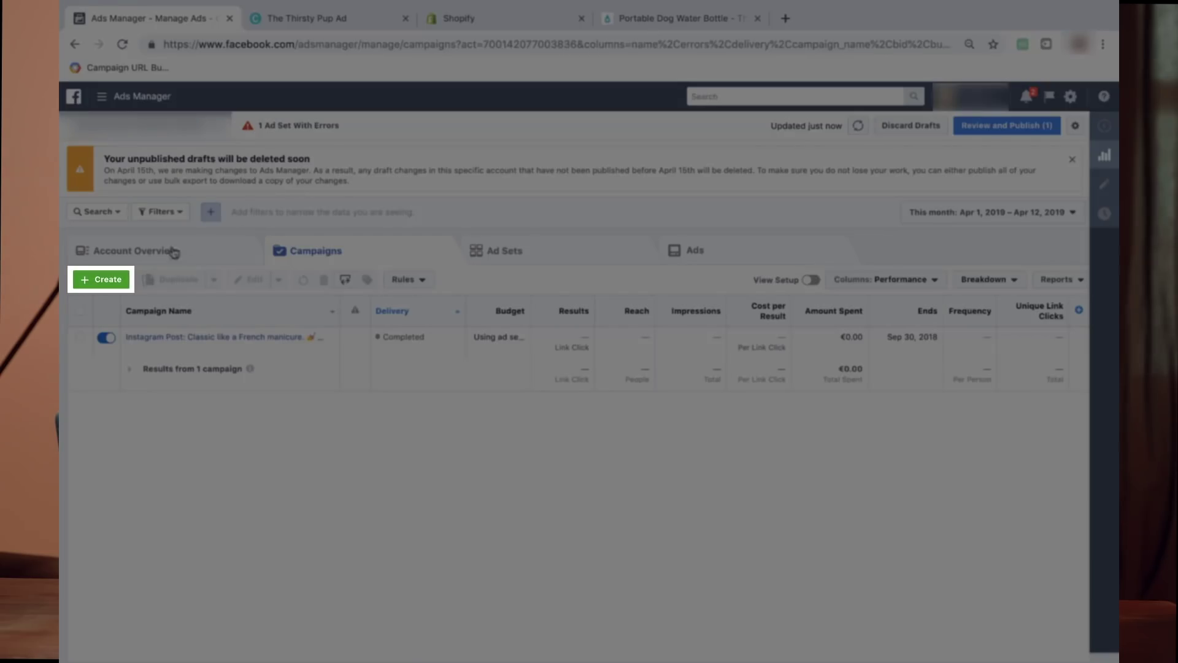
left_click(116, 281)
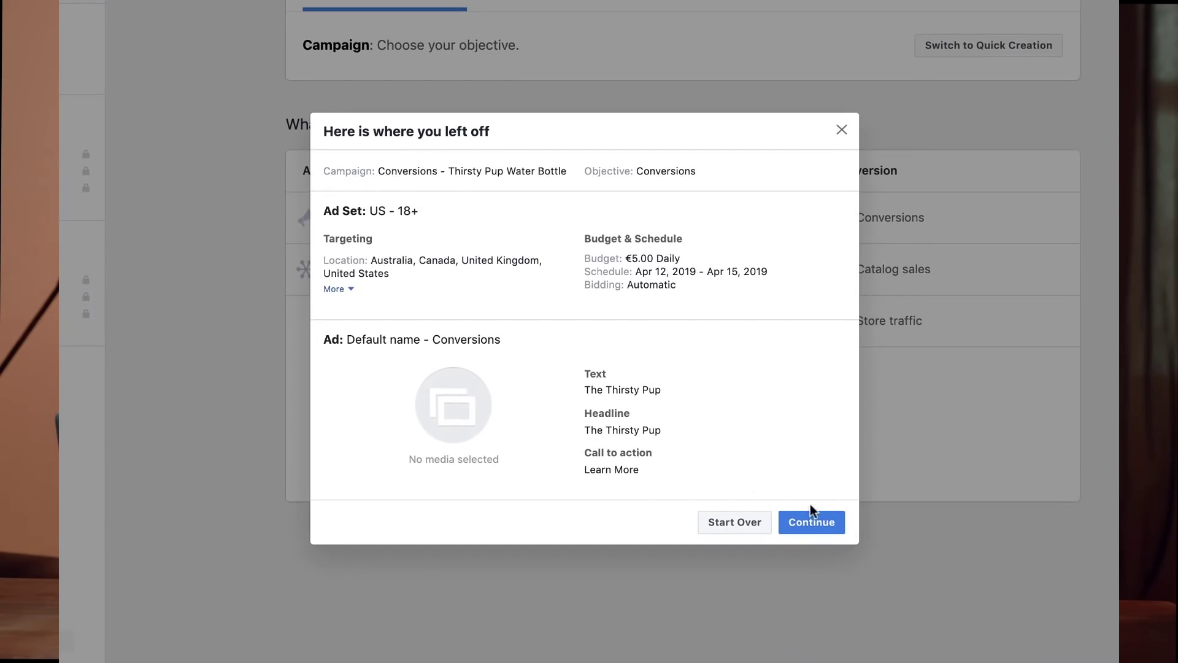
left_click(813, 523)
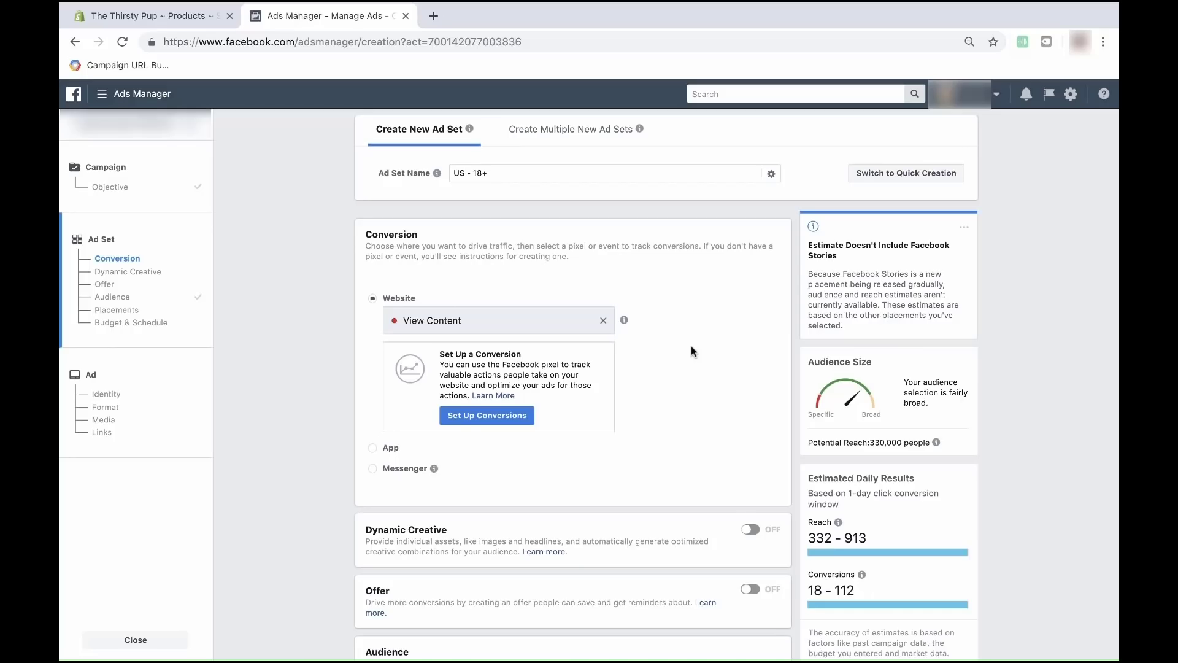
Switch the ad set from automatic placements to Edit Placements and review the device types and platforms.
scroll(691, 348, "down", 7)
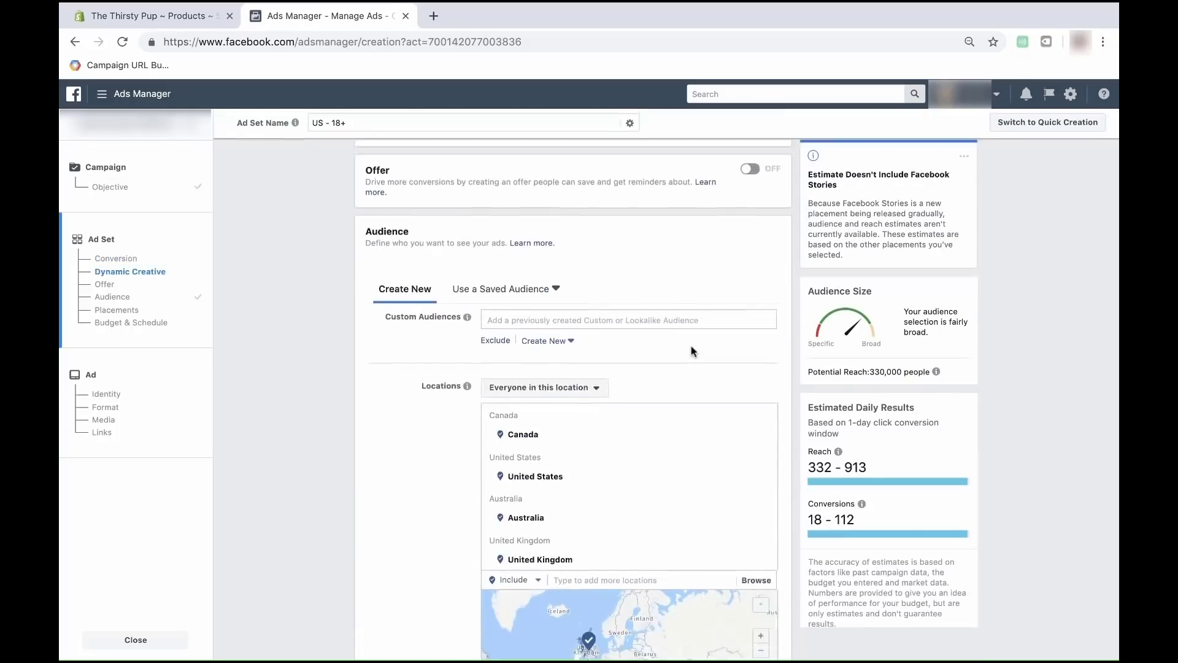
scroll(690, 347, "down", 12)
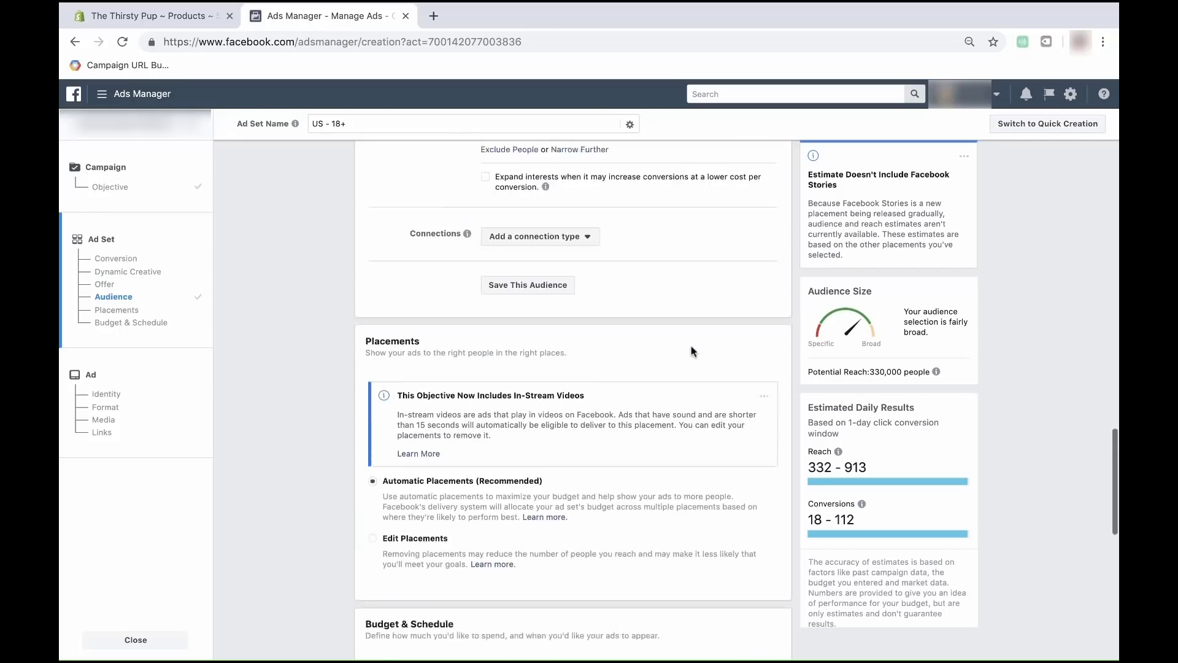
scroll(691, 349, "down", 3)
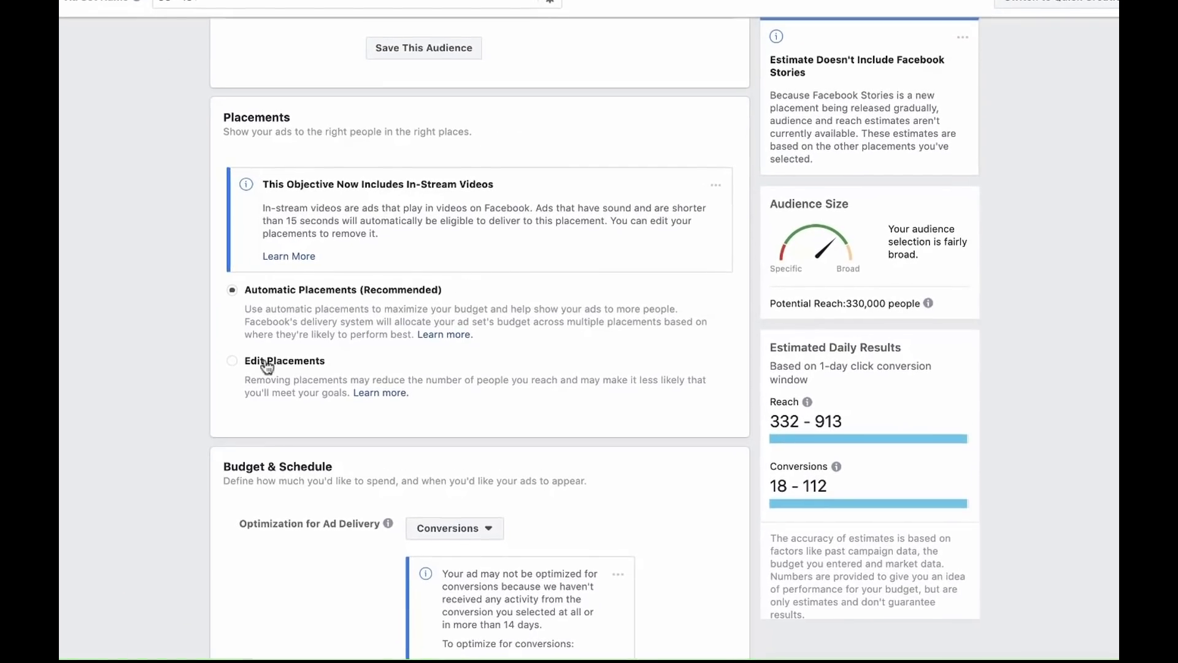
left_click(232, 361)
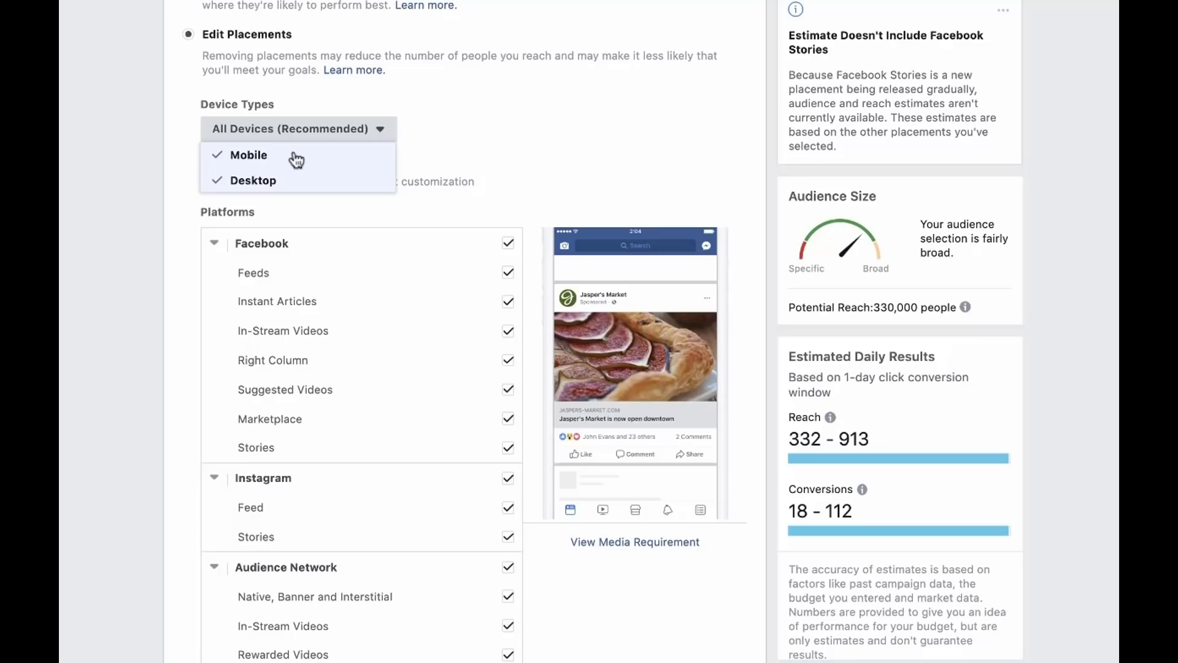
left_click(497, 119)
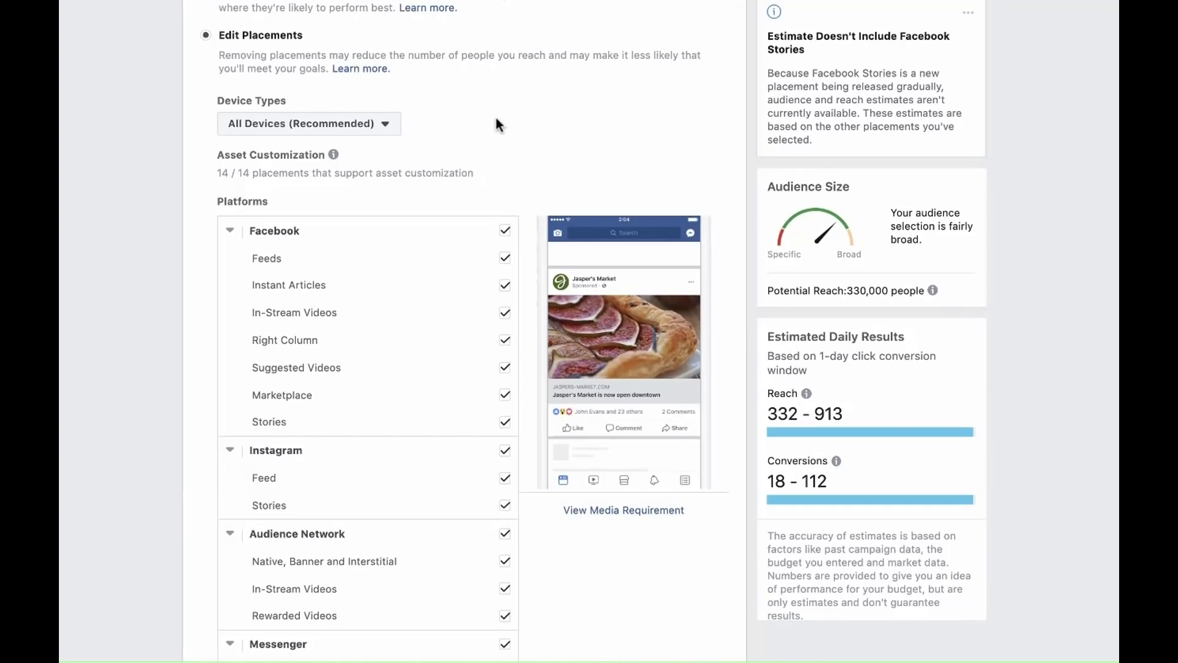
scroll(496, 121, "down", 4)
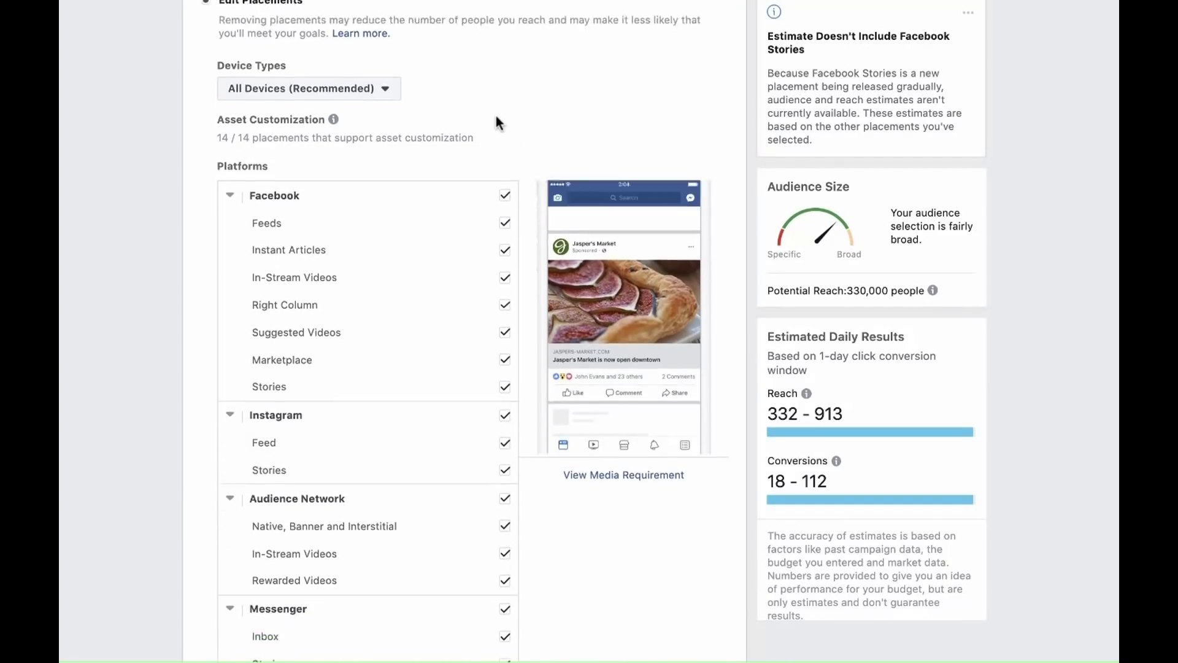
scroll(496, 117, "up", 2)
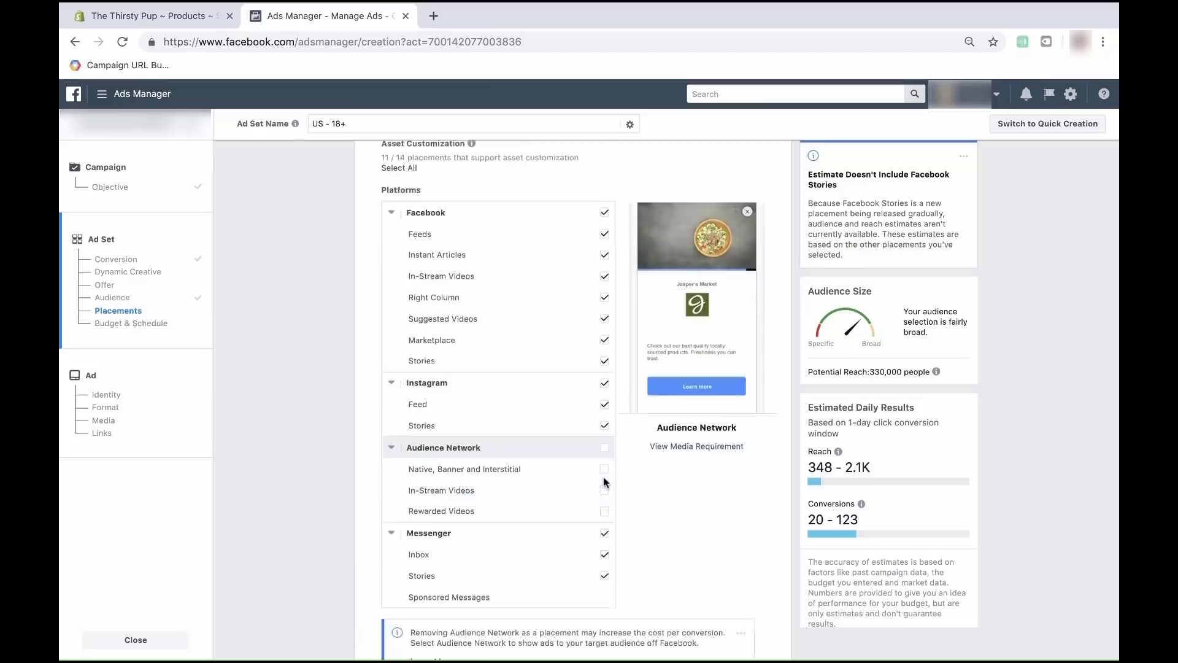
Set the conversion window in the ad set's Budget & Schedule section to 7 days click.
scroll(605, 483, "down", 10)
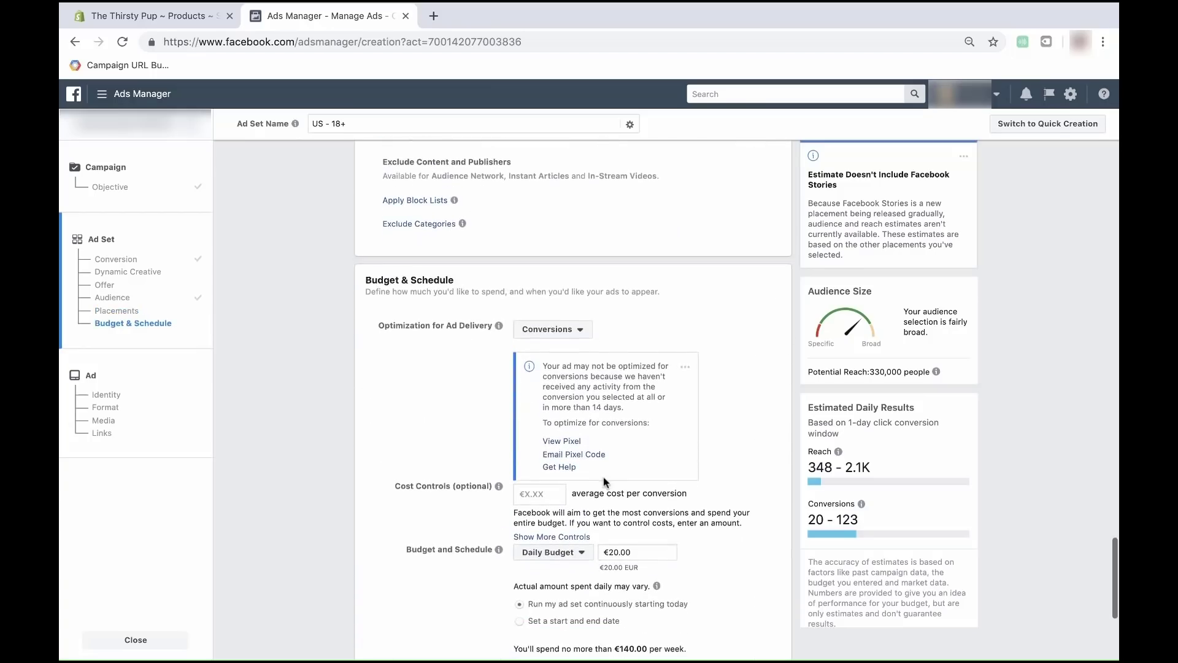
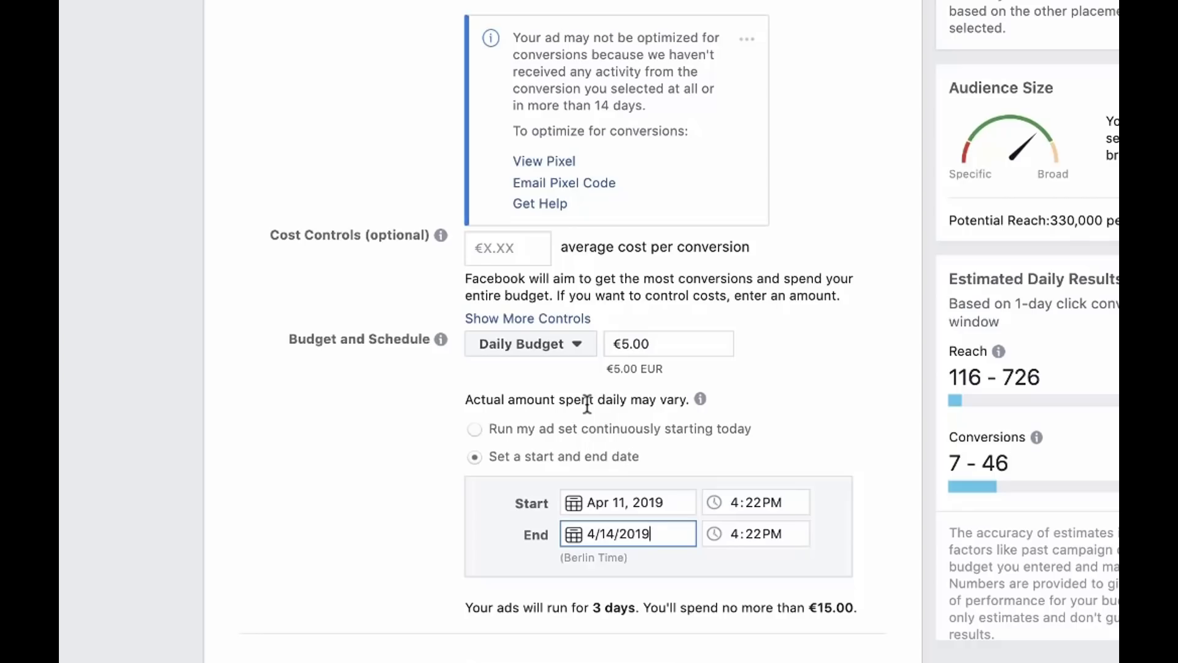
scroll(587, 404, "down", 2)
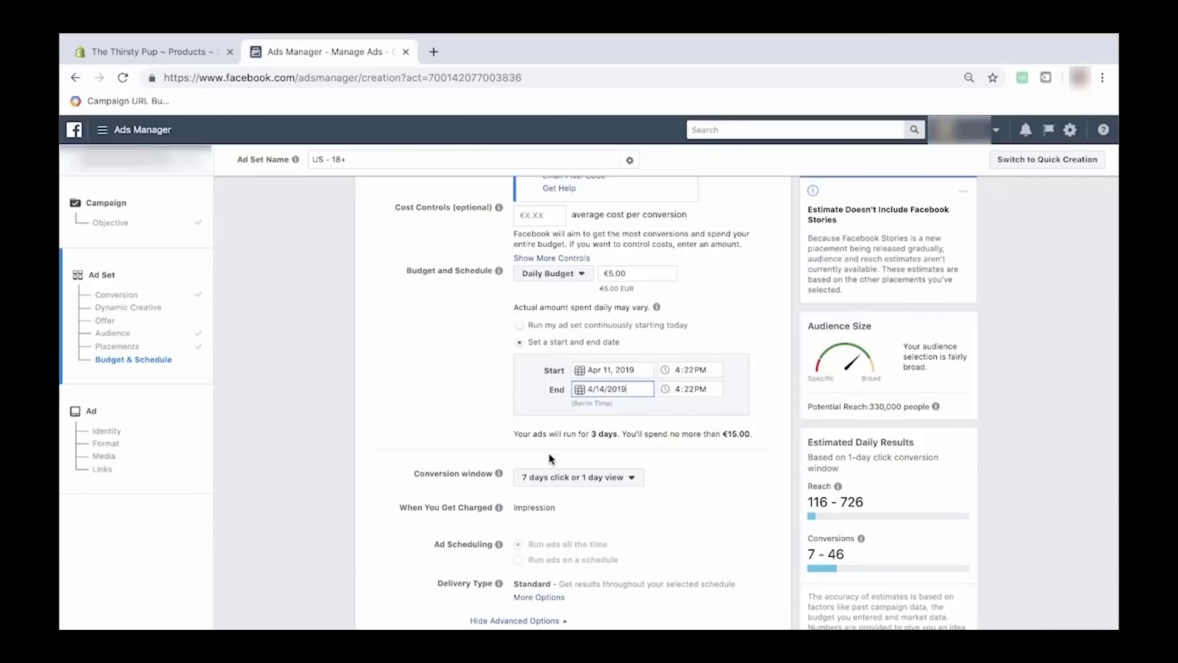
scroll(550, 459, "down", 2)
left_click(558, 477)
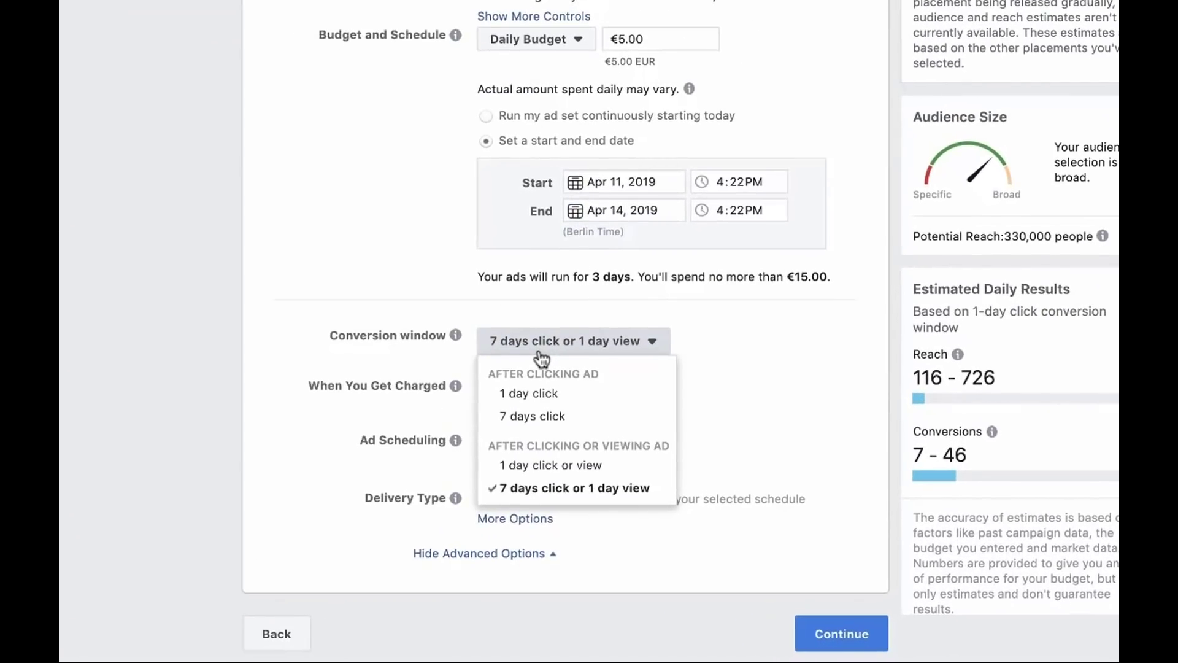
left_click(539, 424)
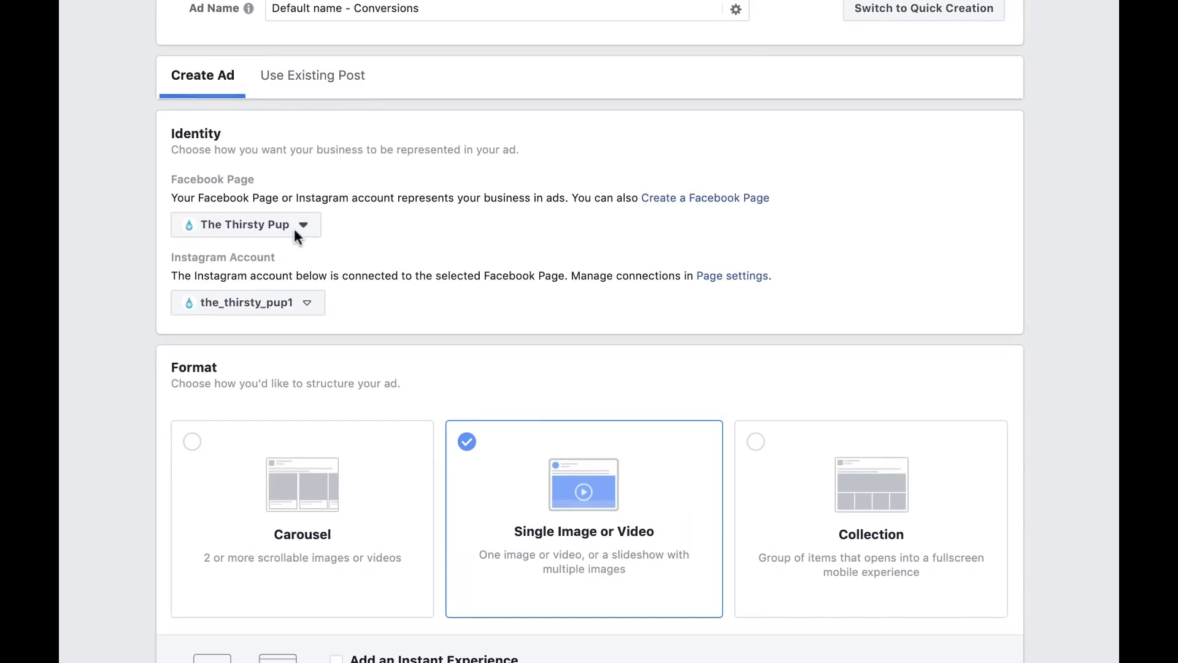
Check which Facebook Page and Instagram account are selected to represent the business in the ad.
left_click(305, 228)
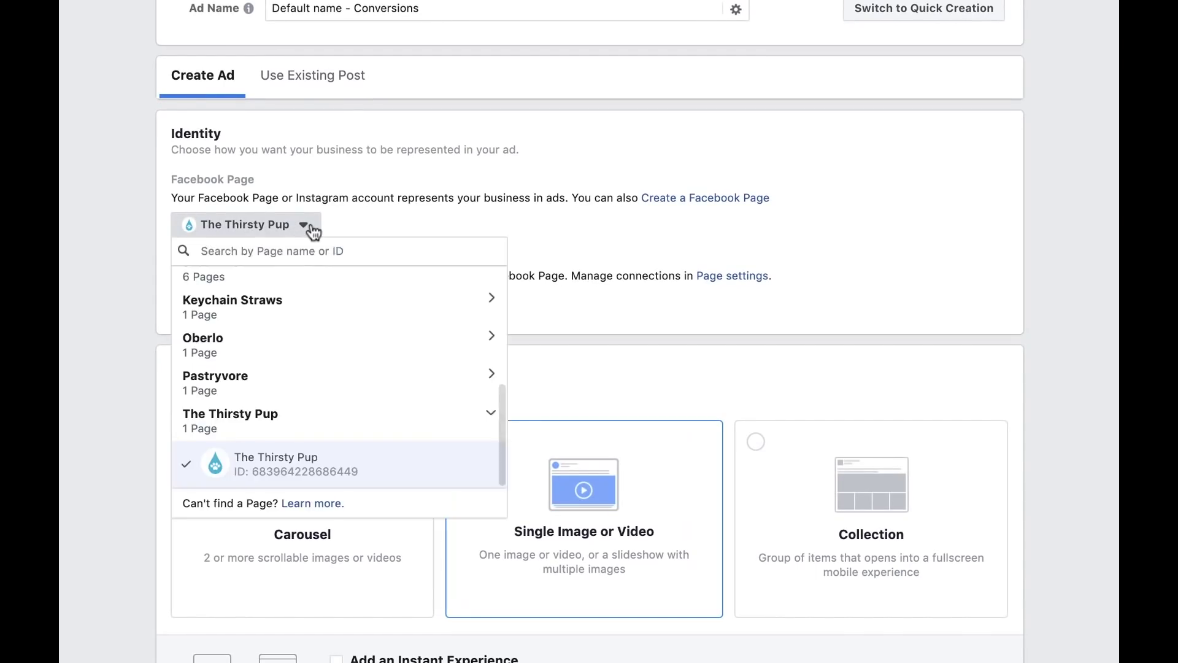
left_click(311, 231)
left_click(311, 305)
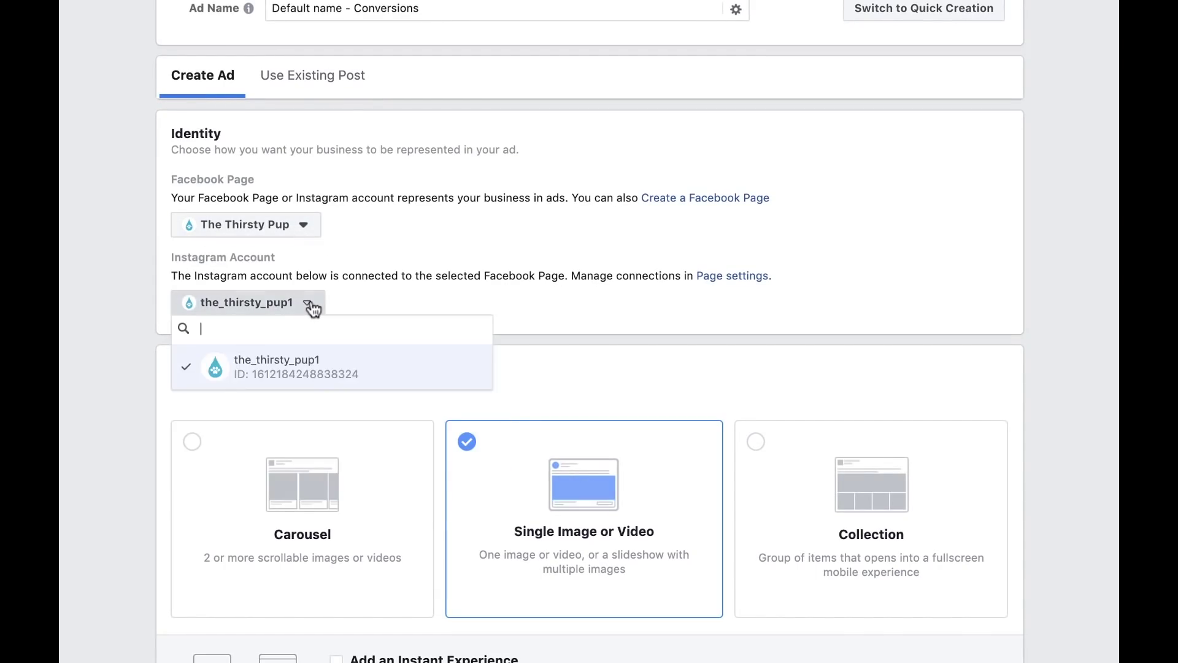
left_click(310, 305)
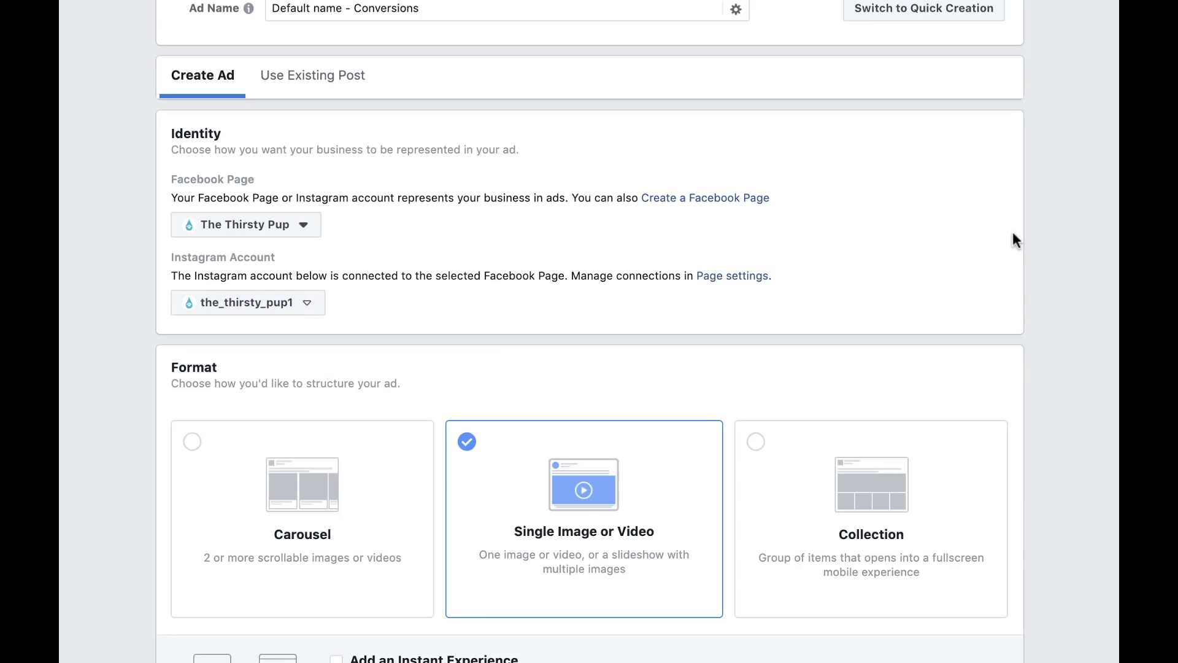
Try the Carousel and Collection ad formats, and settle on Single Image or Video.
scroll(1013, 234, "down", 5)
scroll(1014, 239, "down", 1)
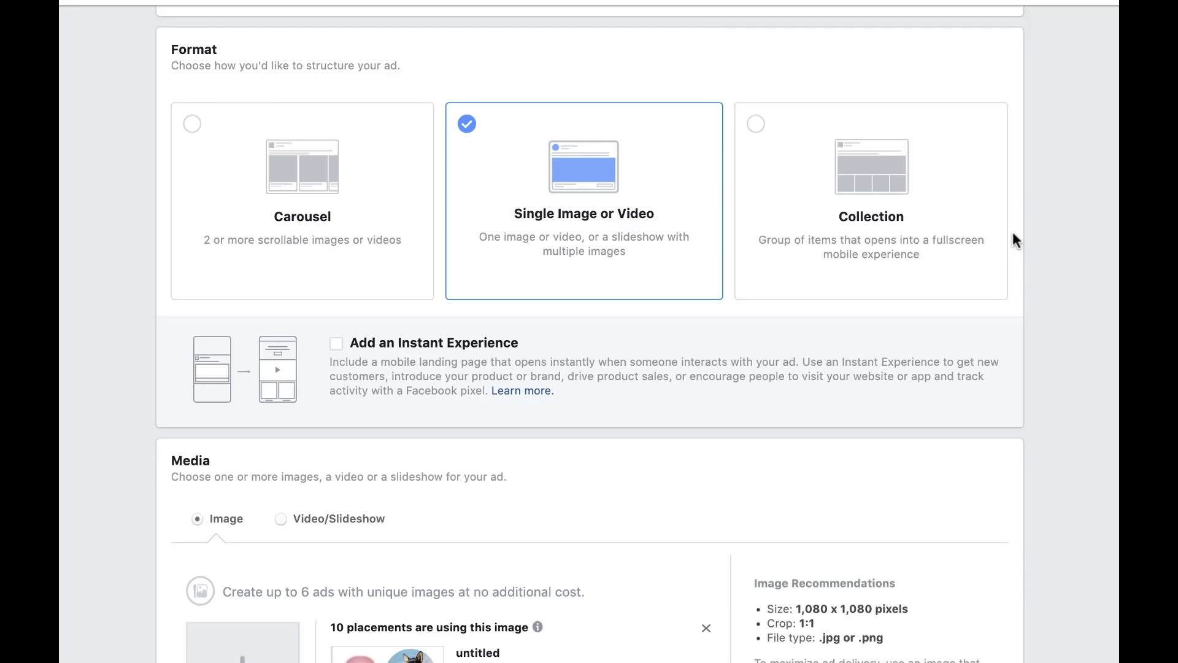
left_click(318, 164)
left_click(853, 177)
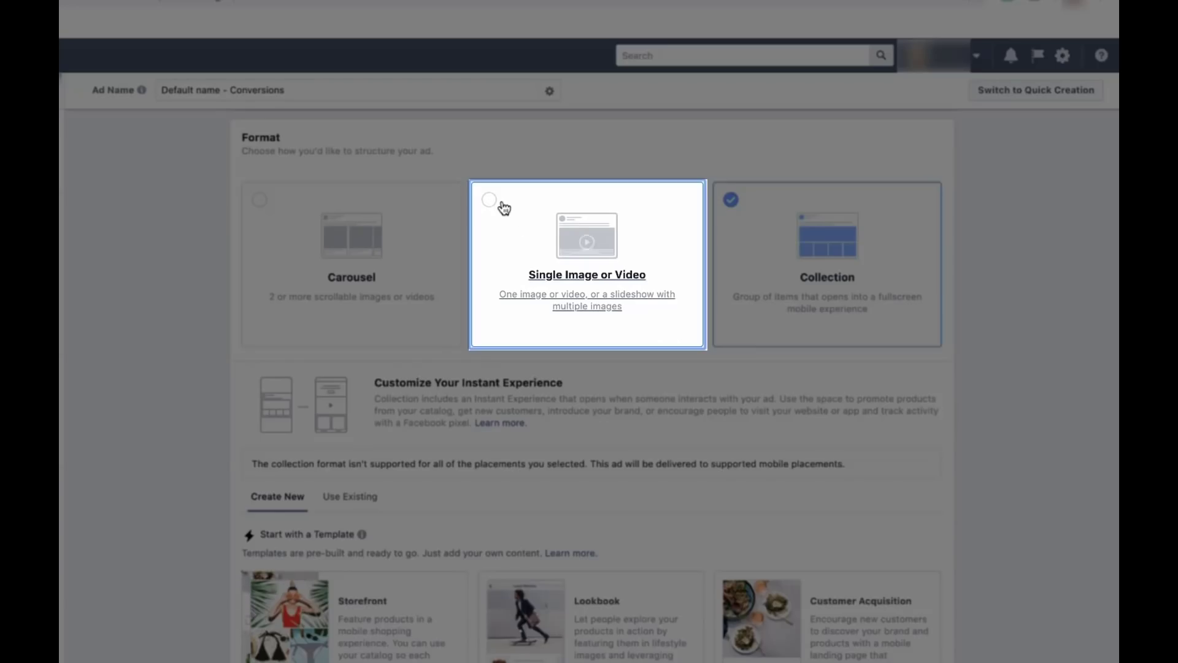
left_click(500, 206)
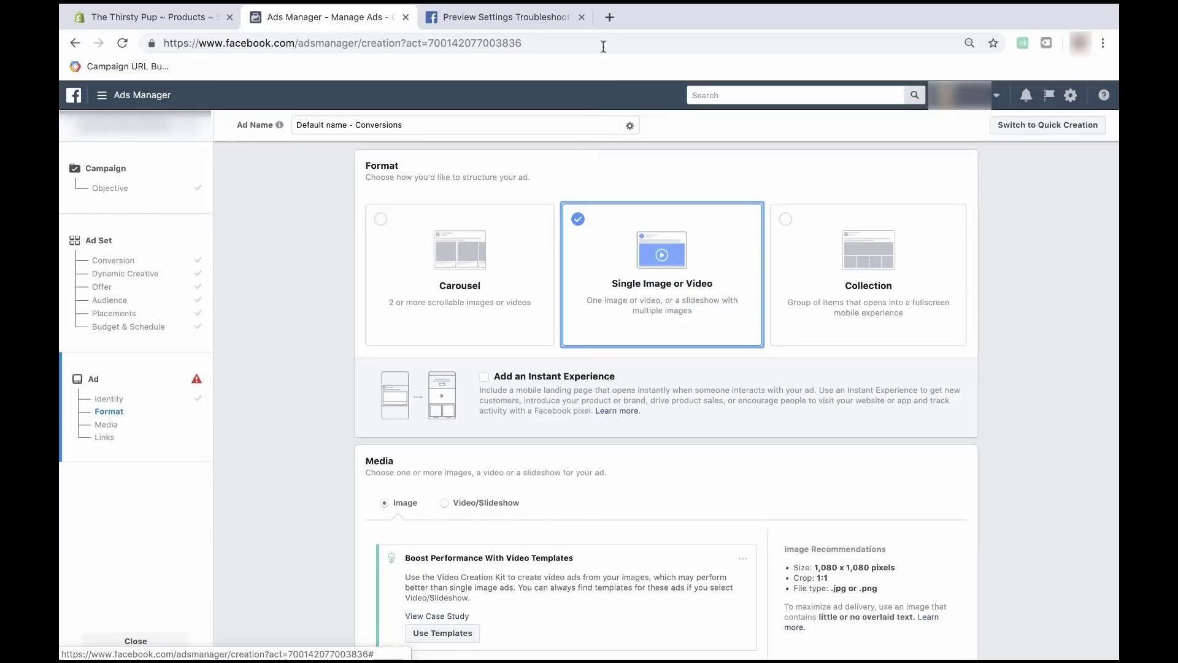
Open burst.shopify.com in a new browser tab and browse its free stock photo collections.
left_click(609, 17)
type("burst")
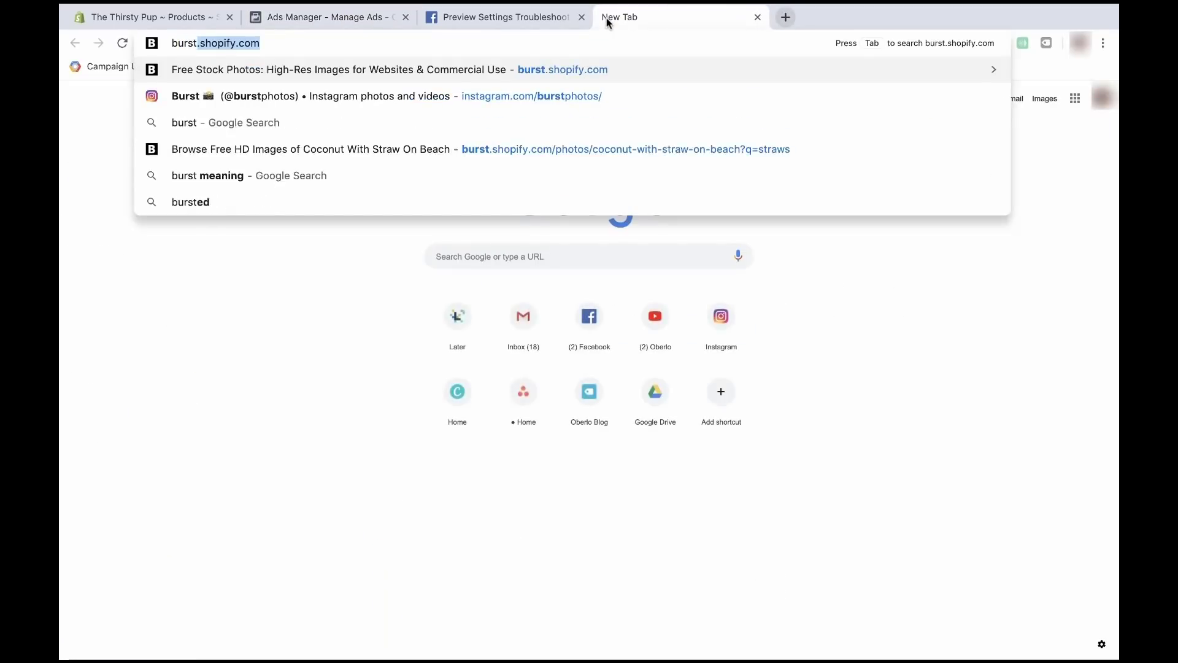
key("Return")
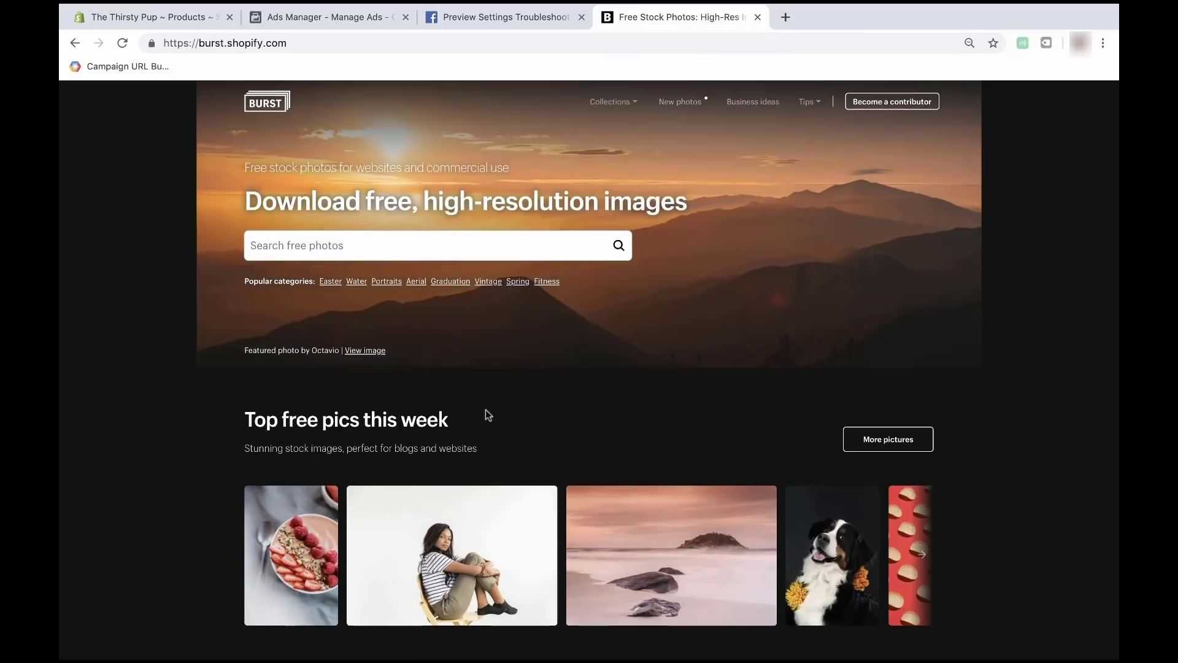
scroll(488, 416, "down", 7)
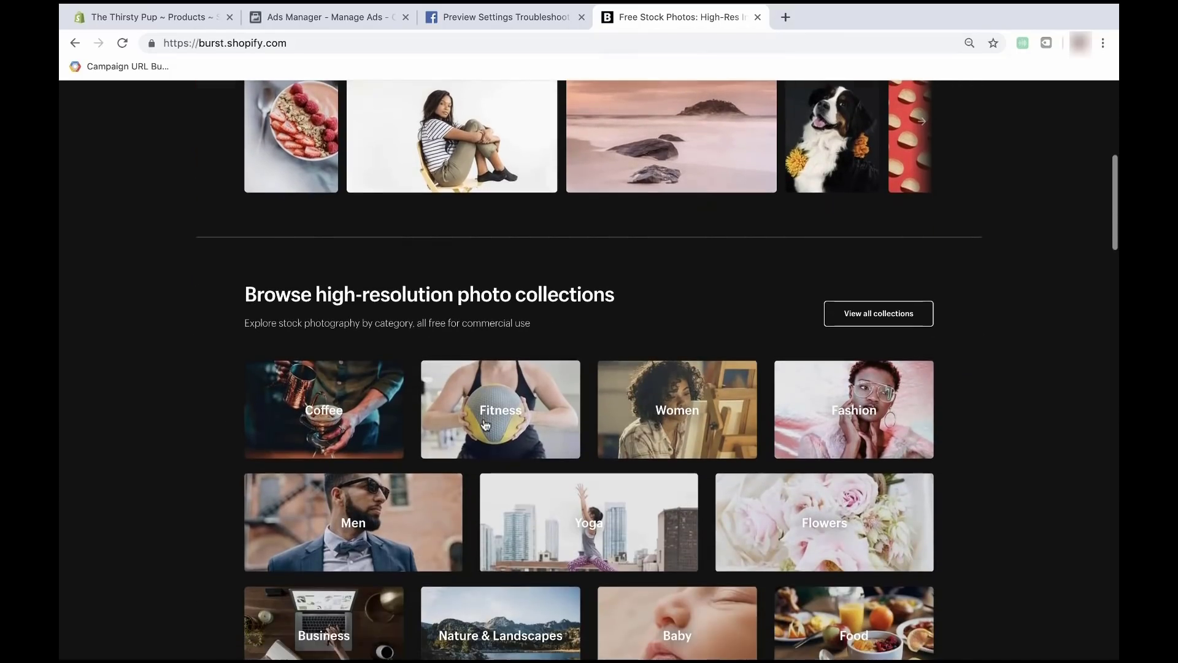
Go to unsplash.com in the same browser tab and browse its free photos.
left_click(647, 37)
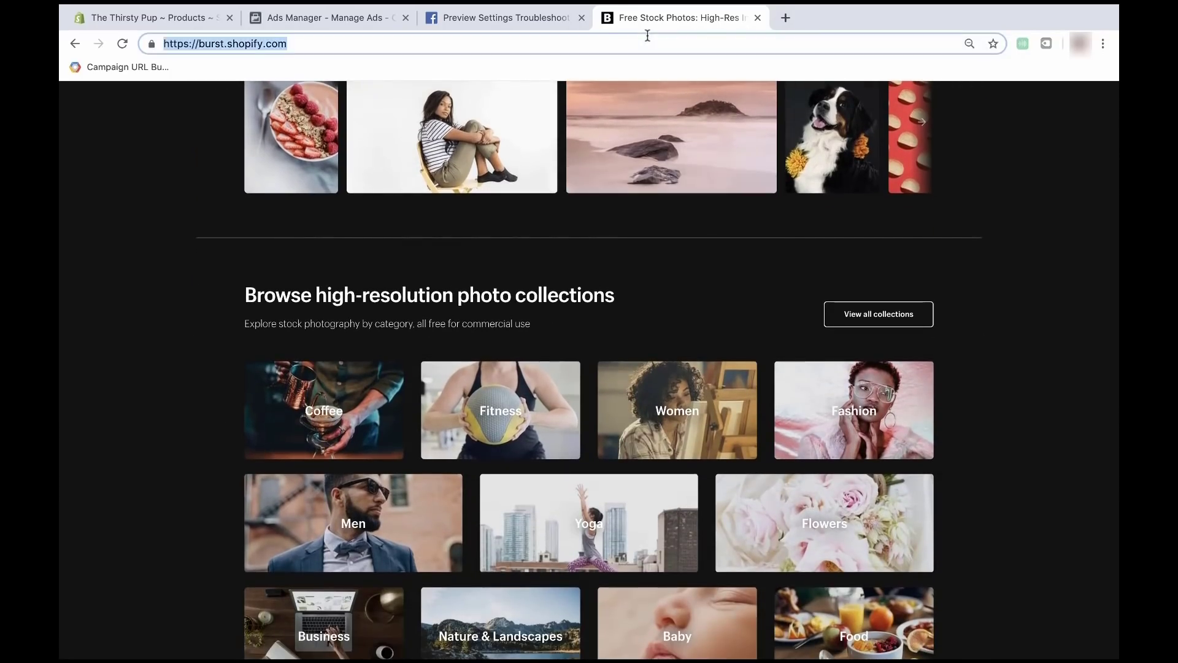
type("unsplash")
key("Return")
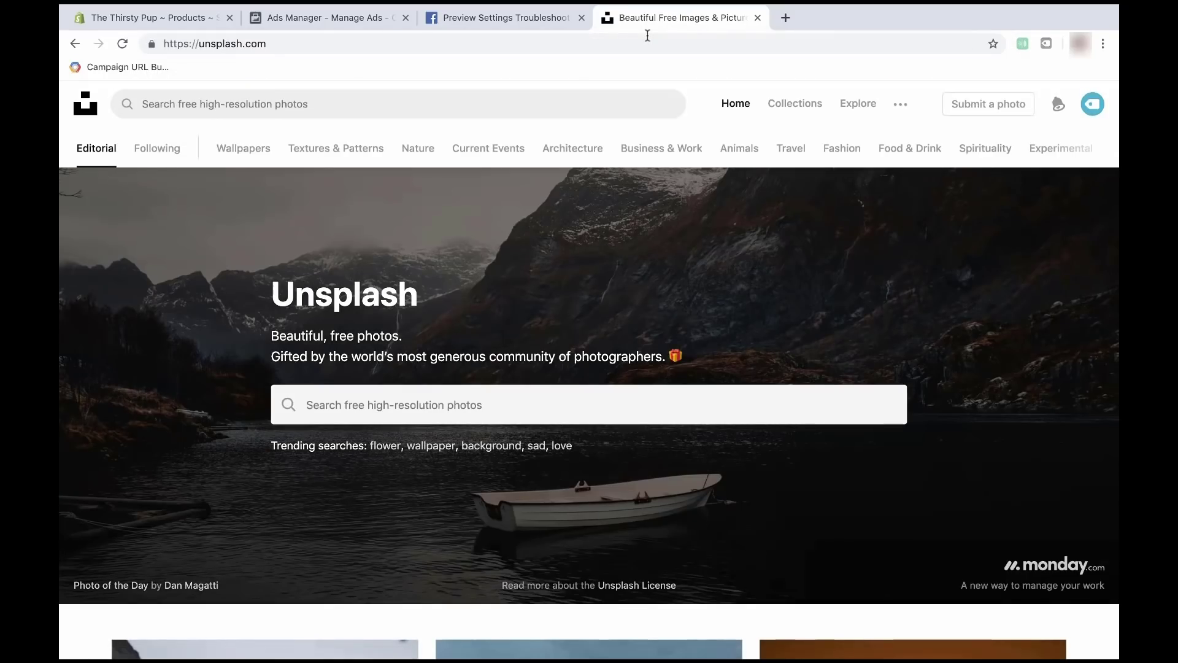
scroll(558, 293, "down", 12)
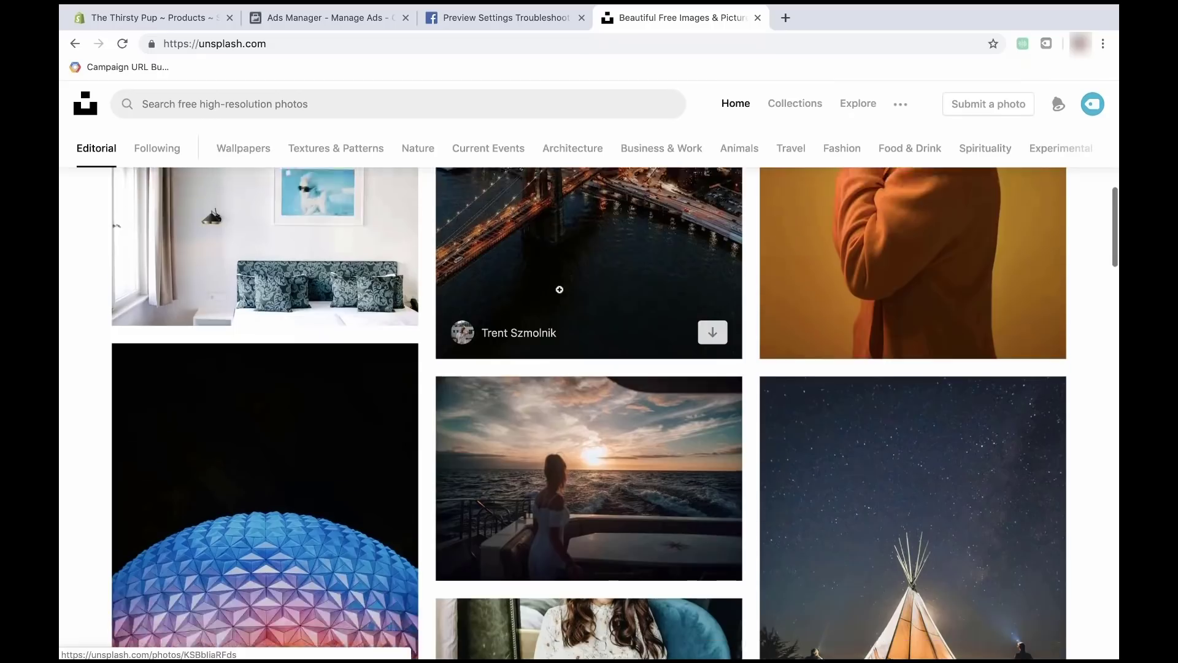
scroll(559, 289, "down", 6)
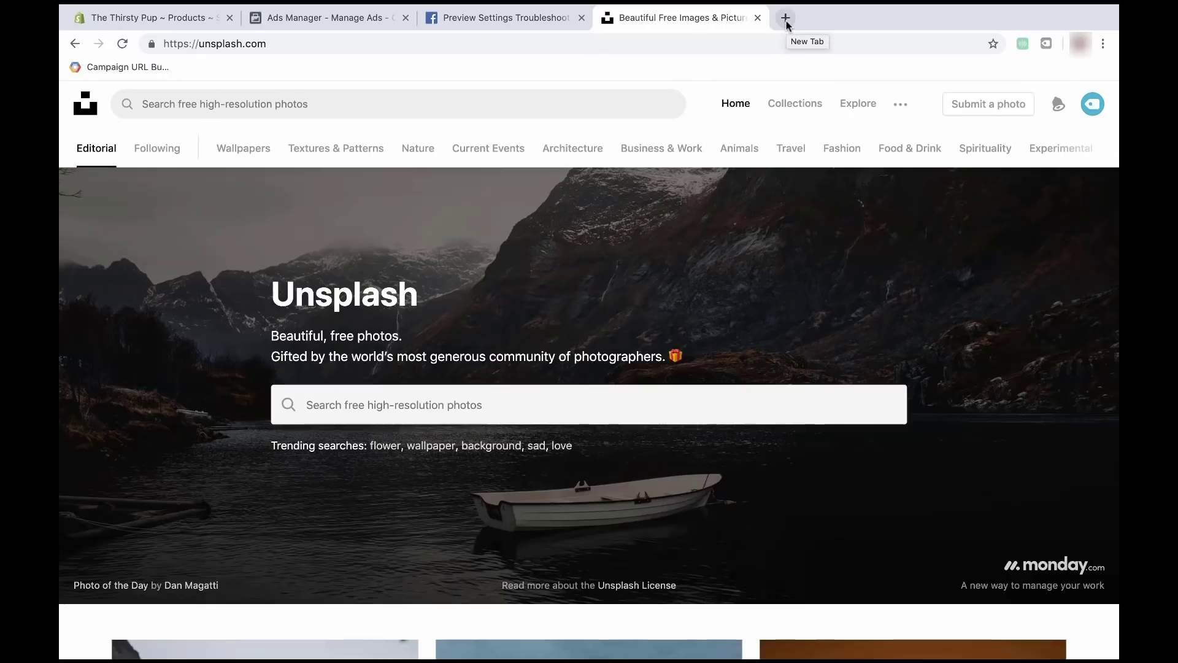
Open canva.com in a new browser tab and create a new design with custom dimensions of 1200 × 628 px.
left_click(786, 19)
type("canva.com")
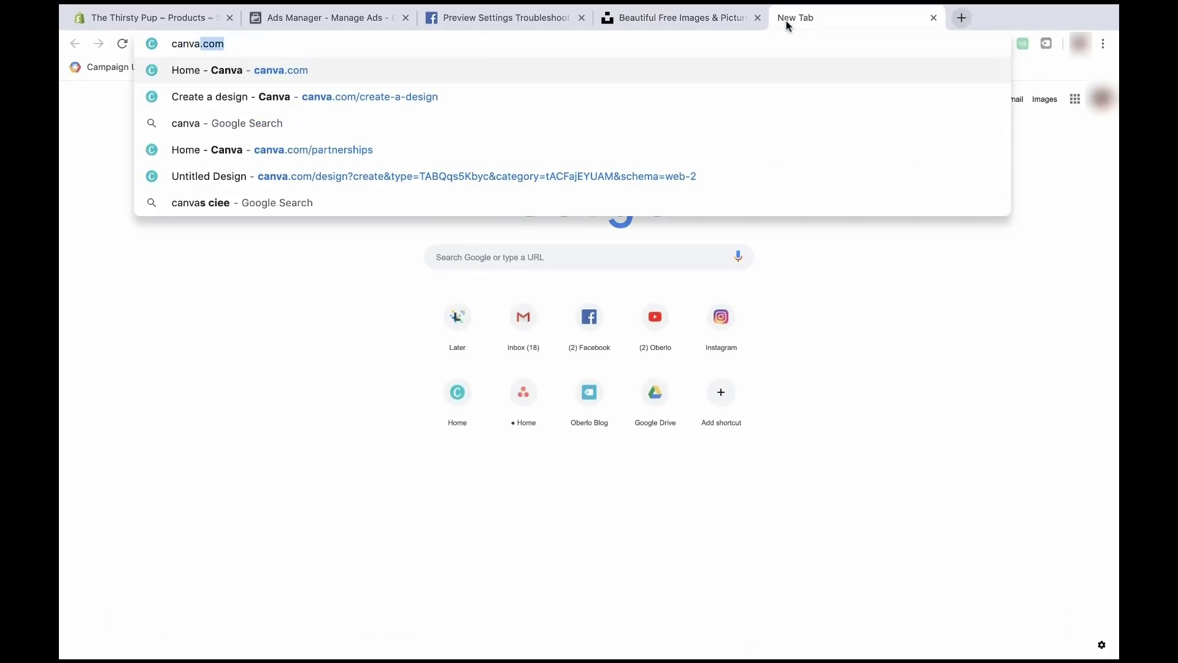
key("Return")
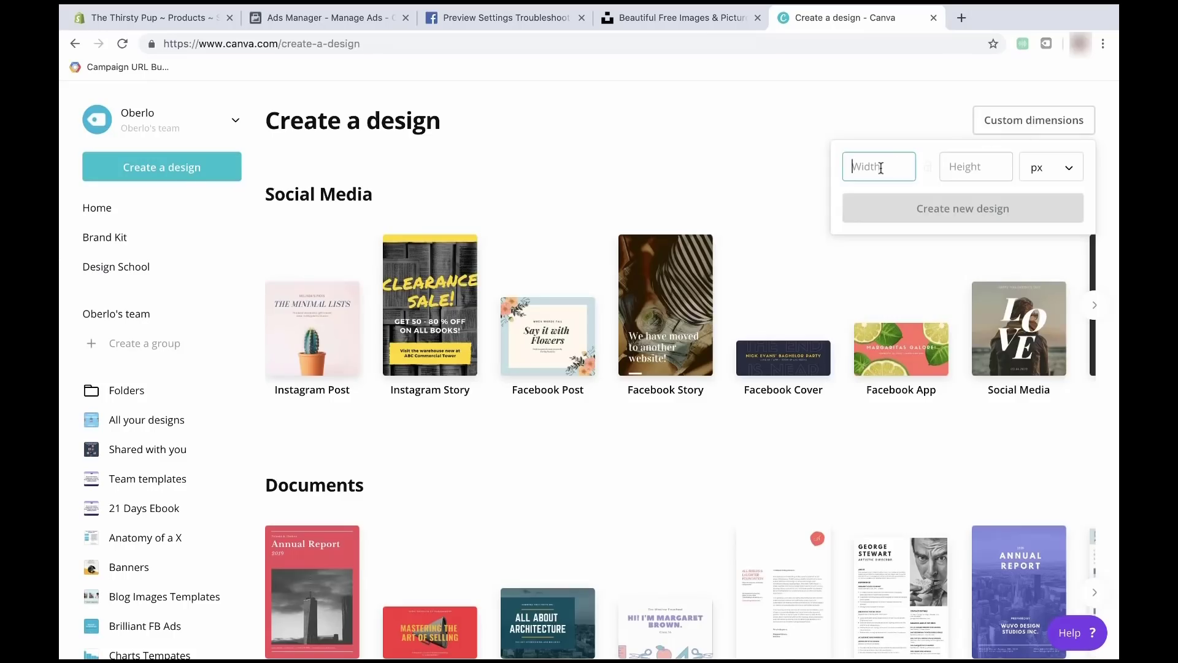
type("1200")
left_click(975, 166)
type("628")
left_click(975, 219)
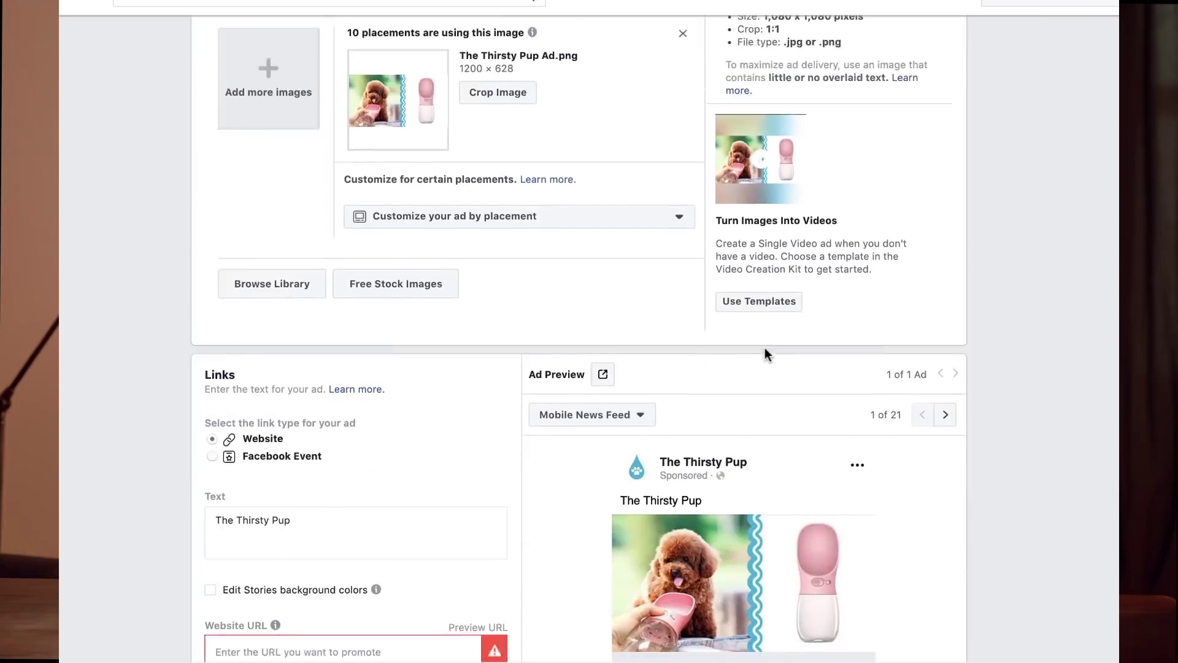
Replace the ad's main text with "Is your puppy's water bottle as cute as your puppy?".
scroll(765, 347, "down", 5)
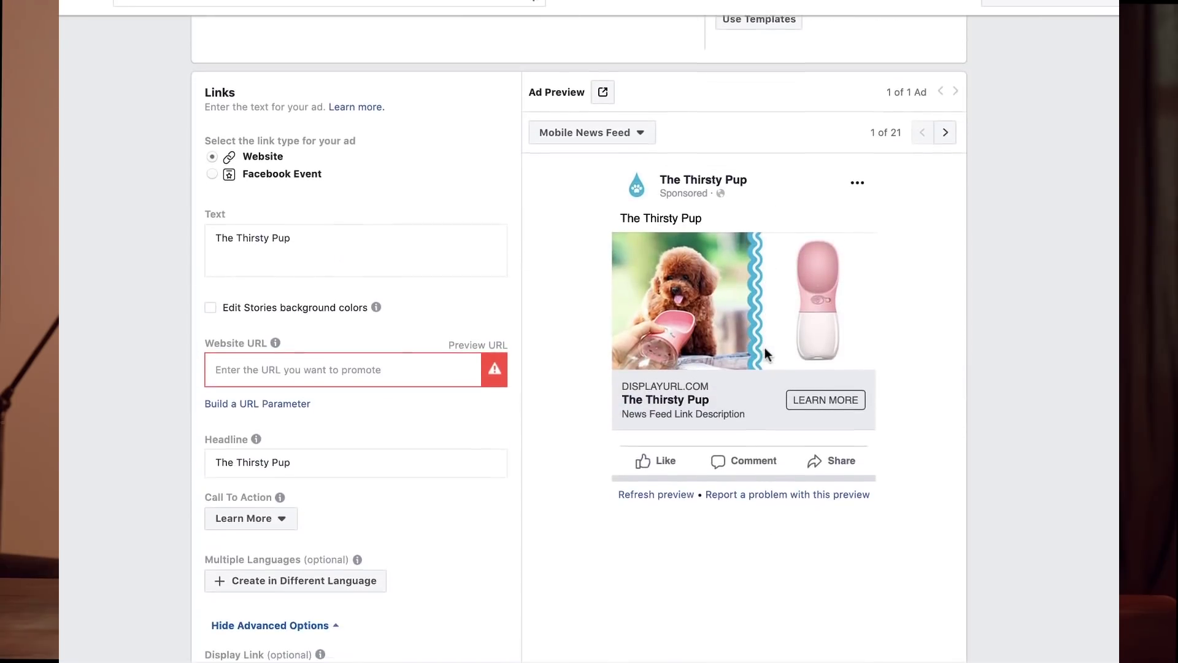
scroll(765, 349, "down", 1)
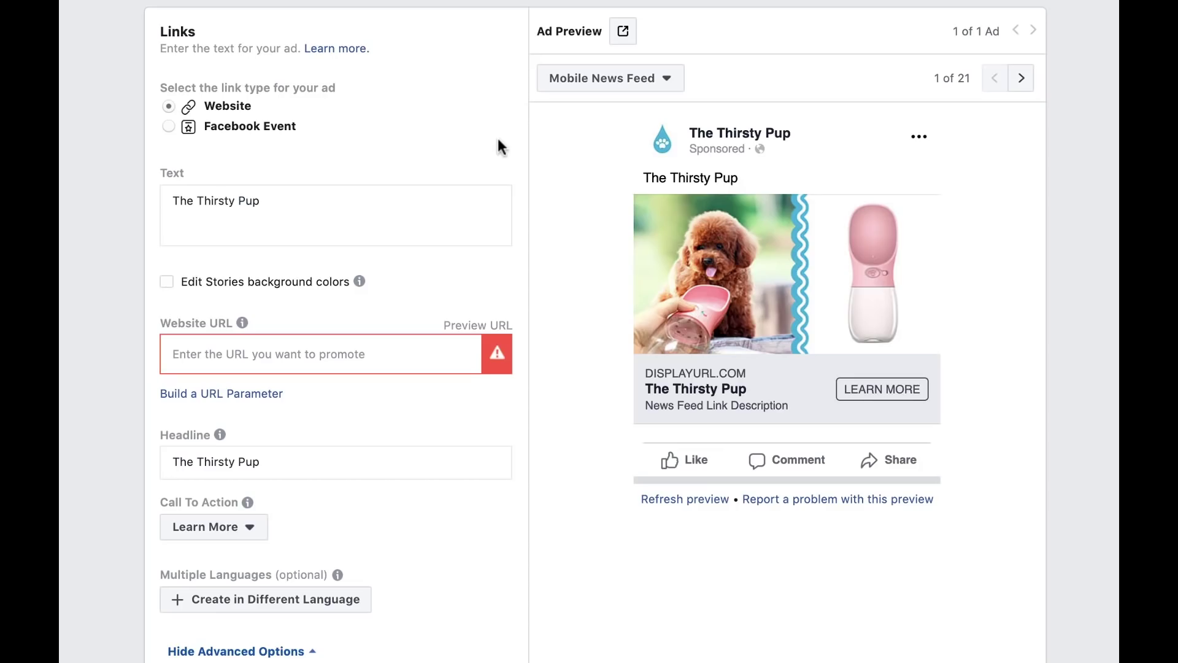
left_click(336, 226)
triple_click(293, 204)
type("Is your")
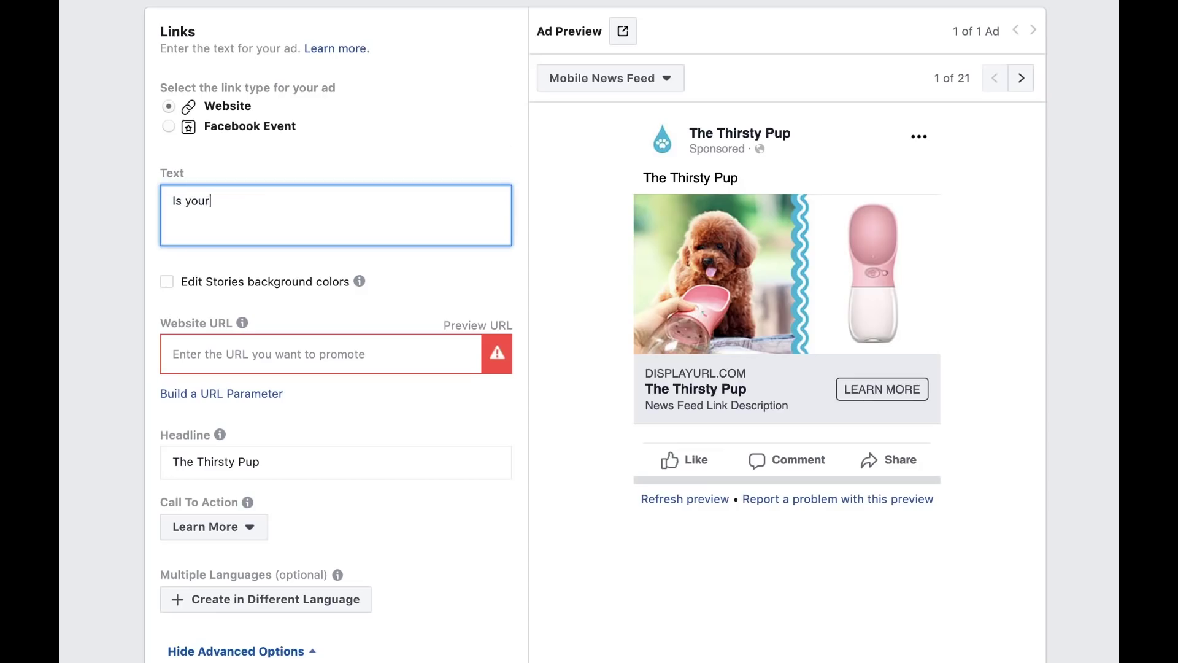
type(" puppy's water bottle as cute as your puppy?")
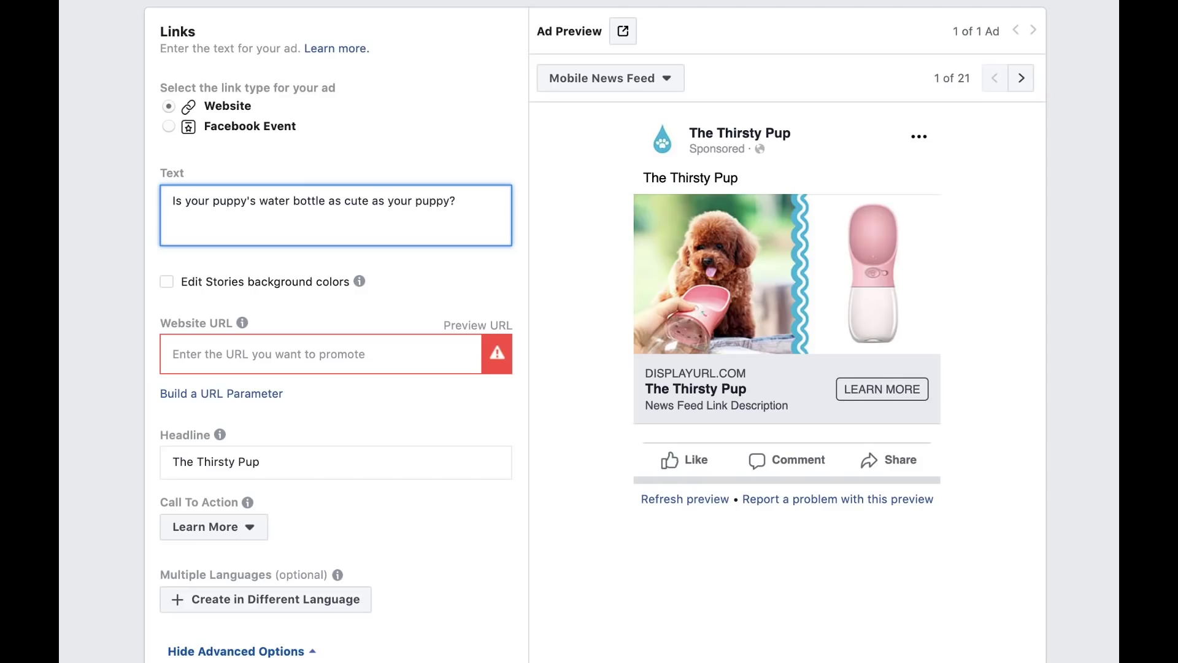
Add the lines "Buy 1, get one FREE!" and "Plus FREE shipping!" below the question in the ad's main text.
key("Return")
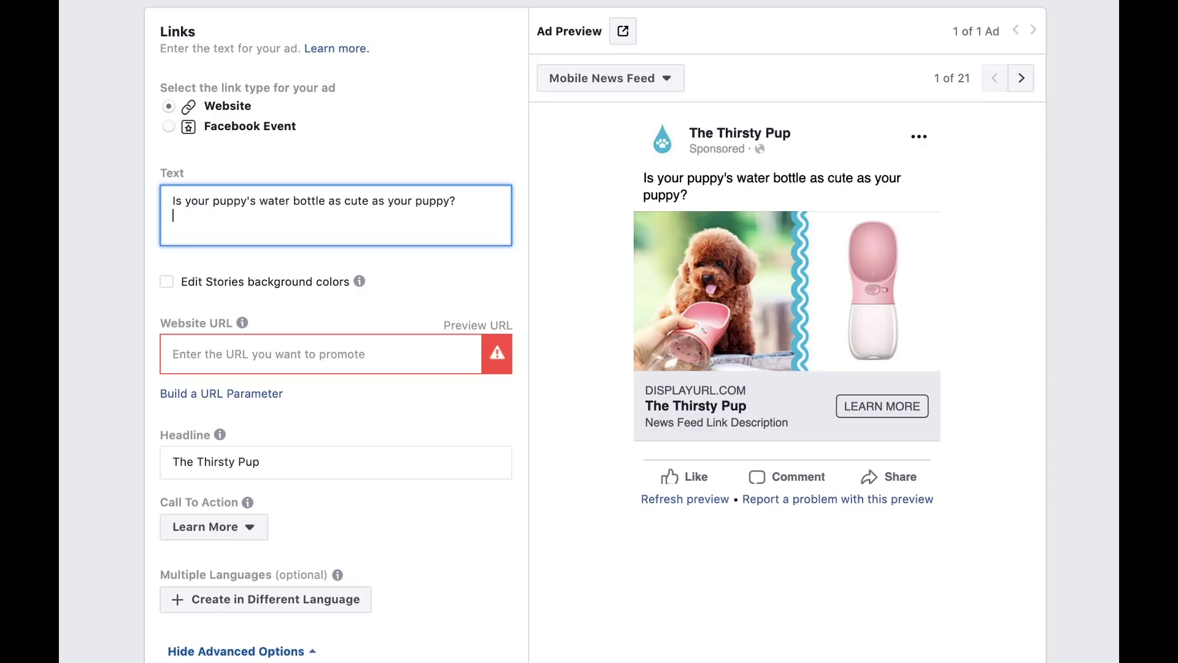
type("get one FREE!")
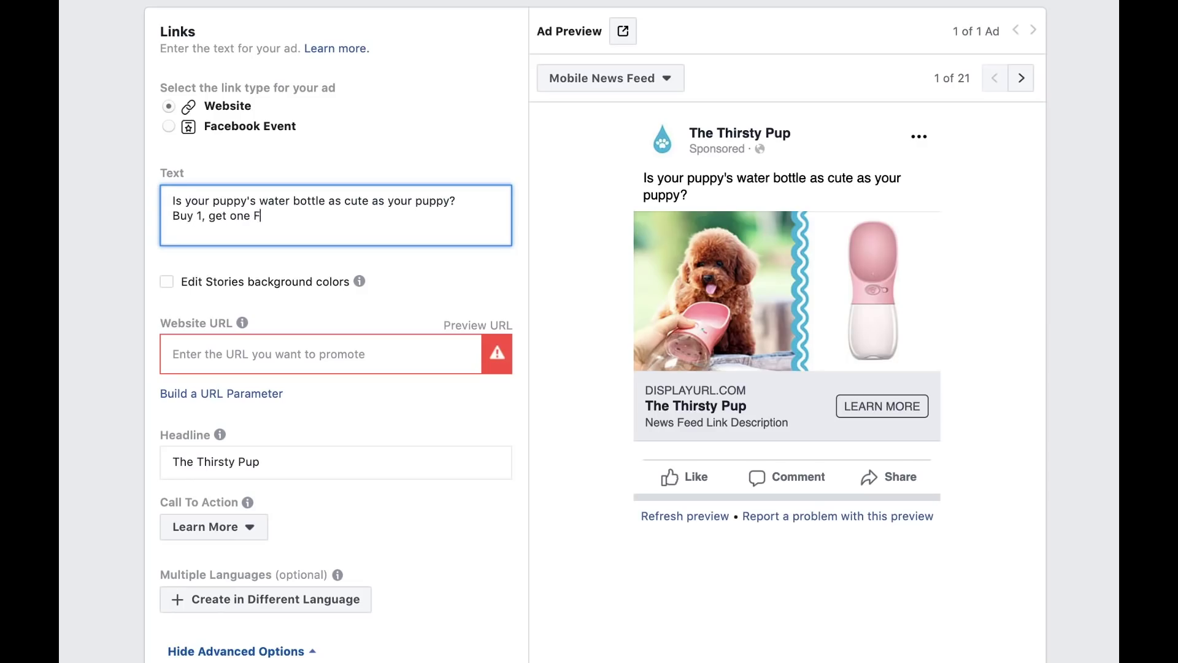
key("Return")
type("Plus FREE shipping")
type("!")
key("Return")
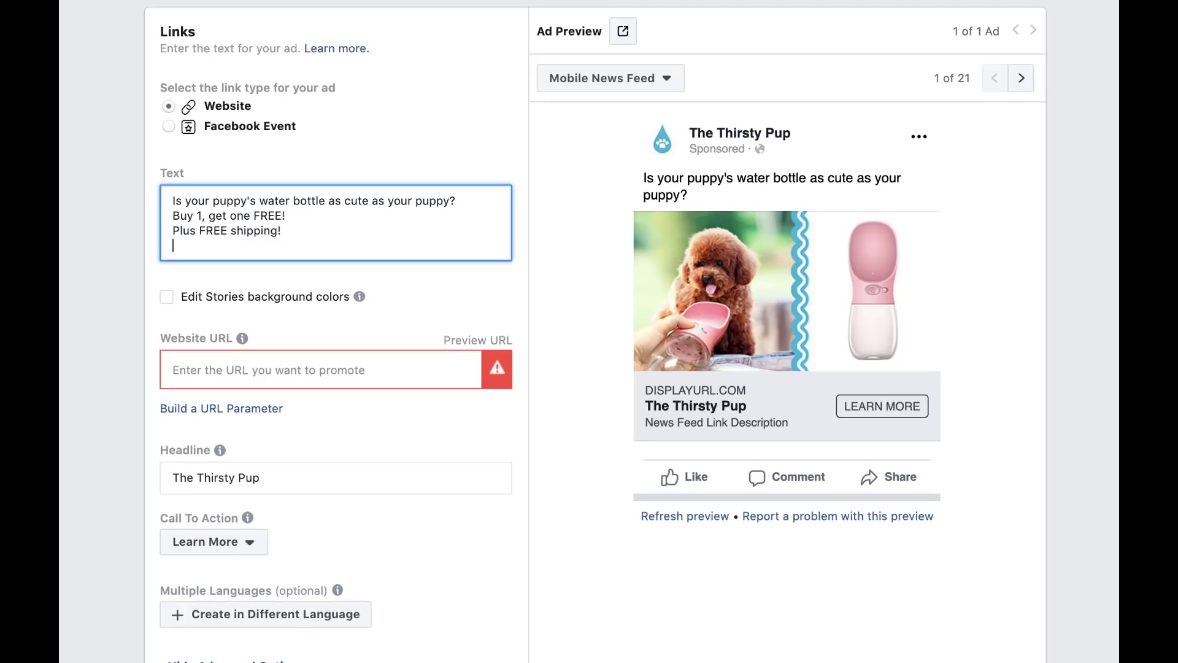
type("Quench your puppy's thirst. 🐶")
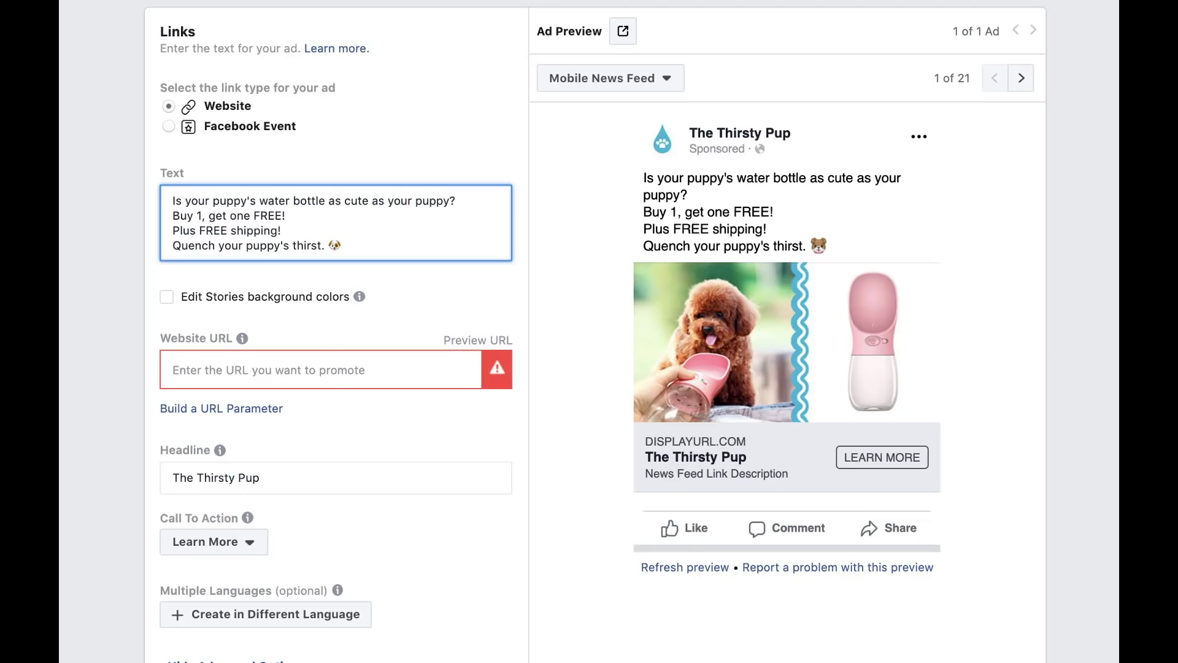
scroll(478, 282, "down", 1)
key("Return")
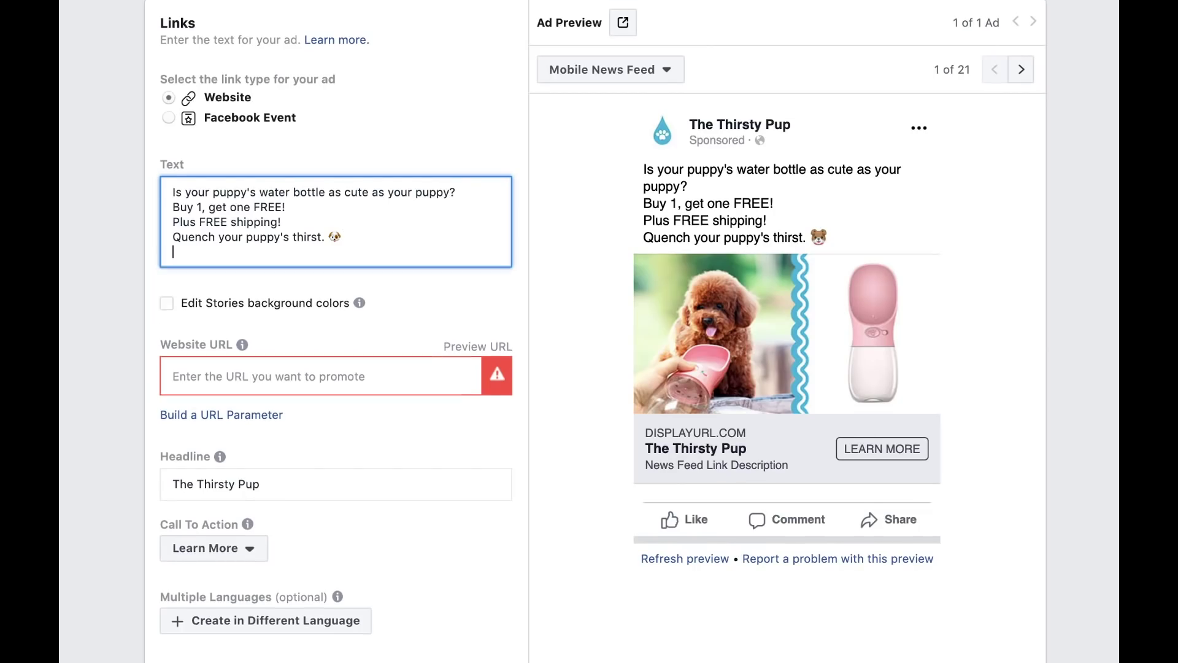
type("Shop for a limited time: http://bit.ly/the-thirsty")
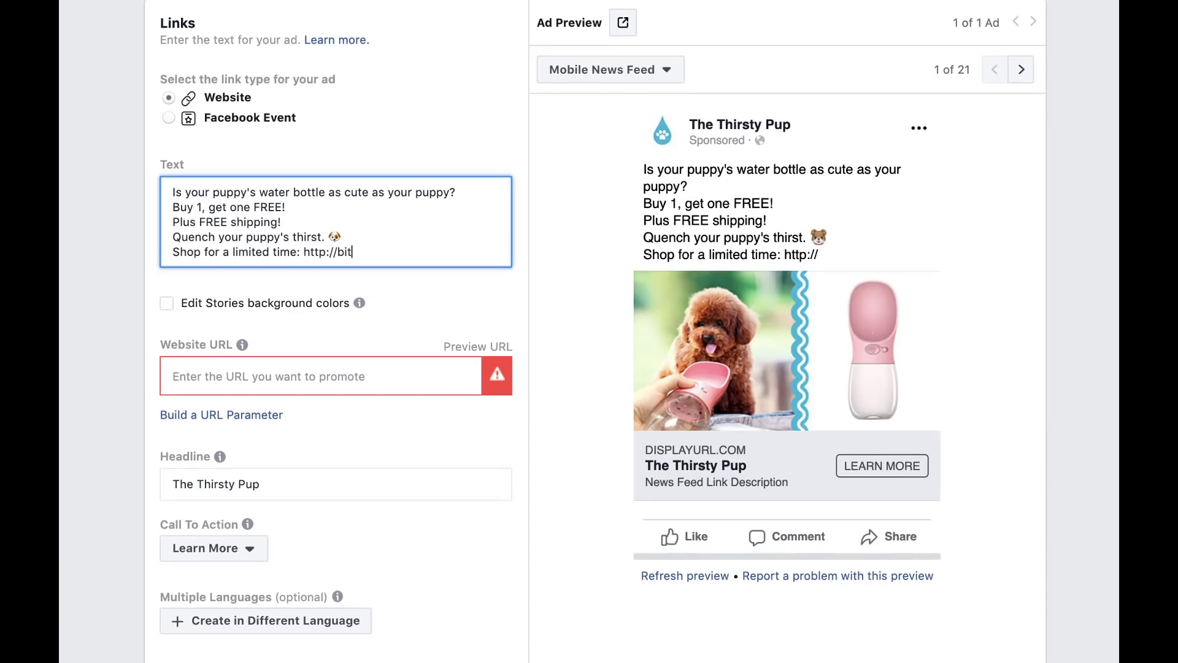
type("-pup")
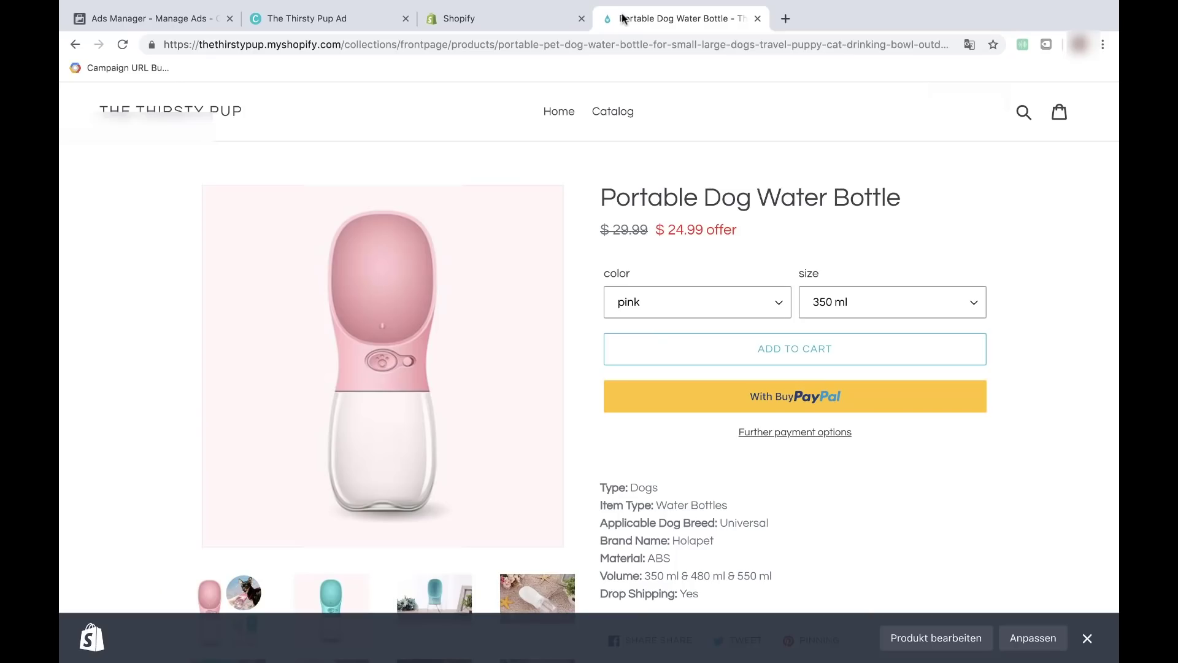
Copy the Portable Dog Water Bottle product page's address from the Shopify store and enter it as the ad's website URL.
left_click(589, 46)
key("ctrl+c")
key("ctrl+1")
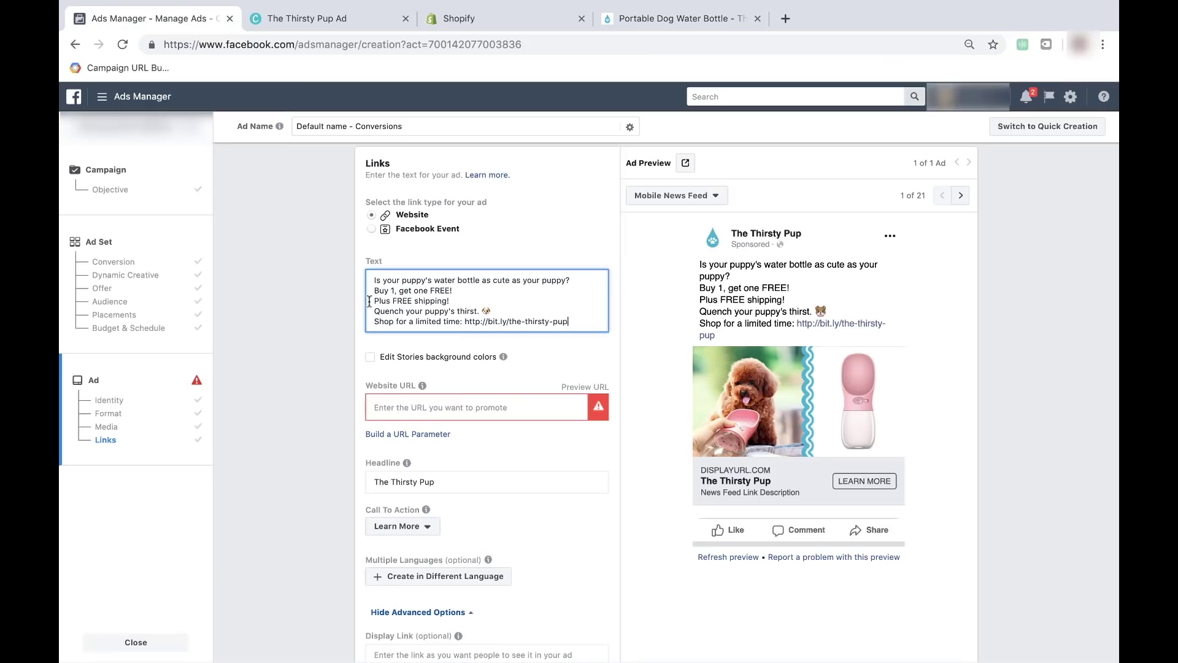
left_click(507, 407)
key("ctrl+v")
left_click(559, 447)
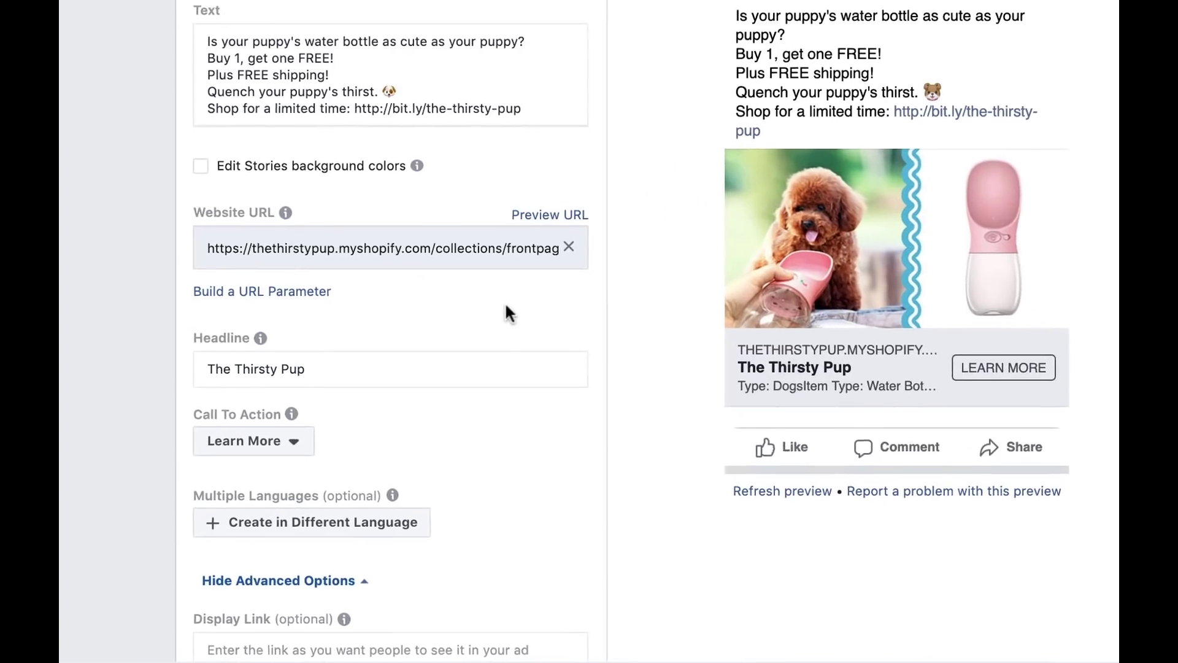
Set the ad's call to action to Shop Now.
scroll(513, 300, "down", 1)
left_click(292, 363)
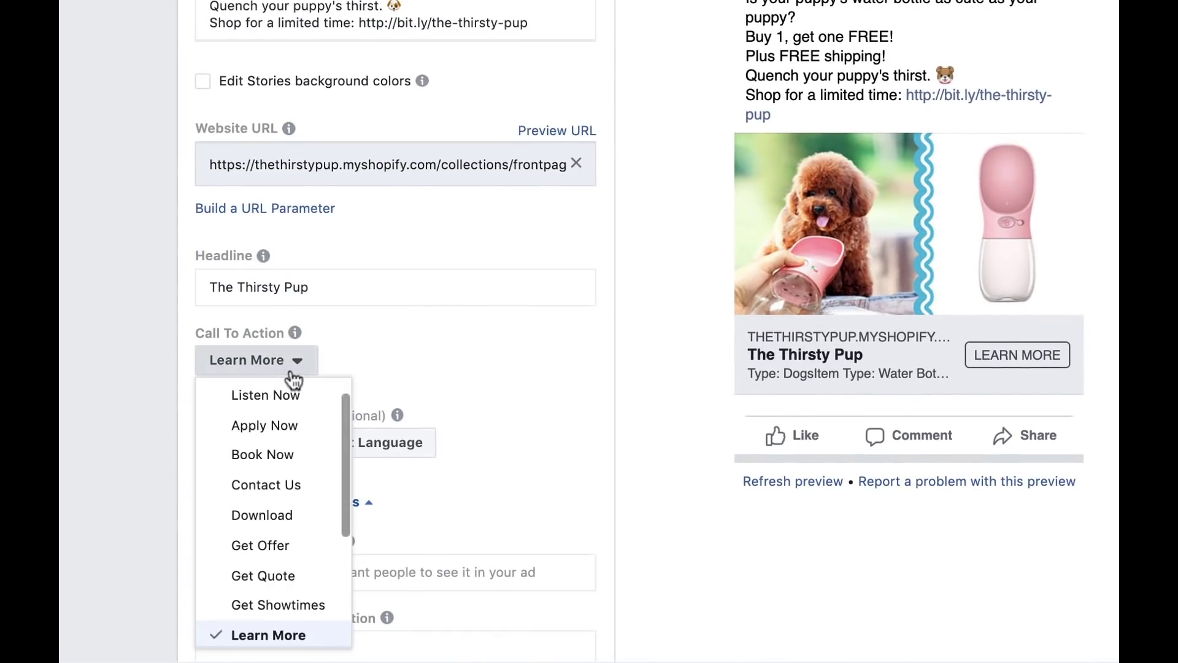
scroll(290, 522, "down", 4)
left_click(281, 542)
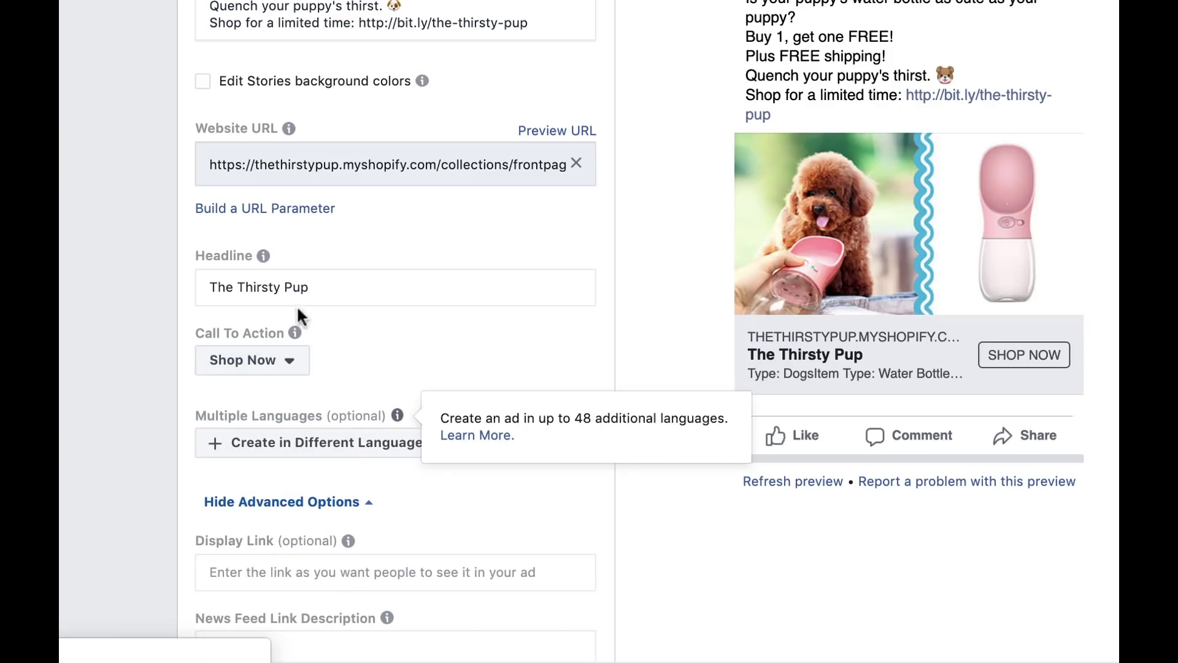
Replace the ad's headline with "Buy 1, Get One FREE! Cute Dog Water Bottle".
triple_click(302, 288)
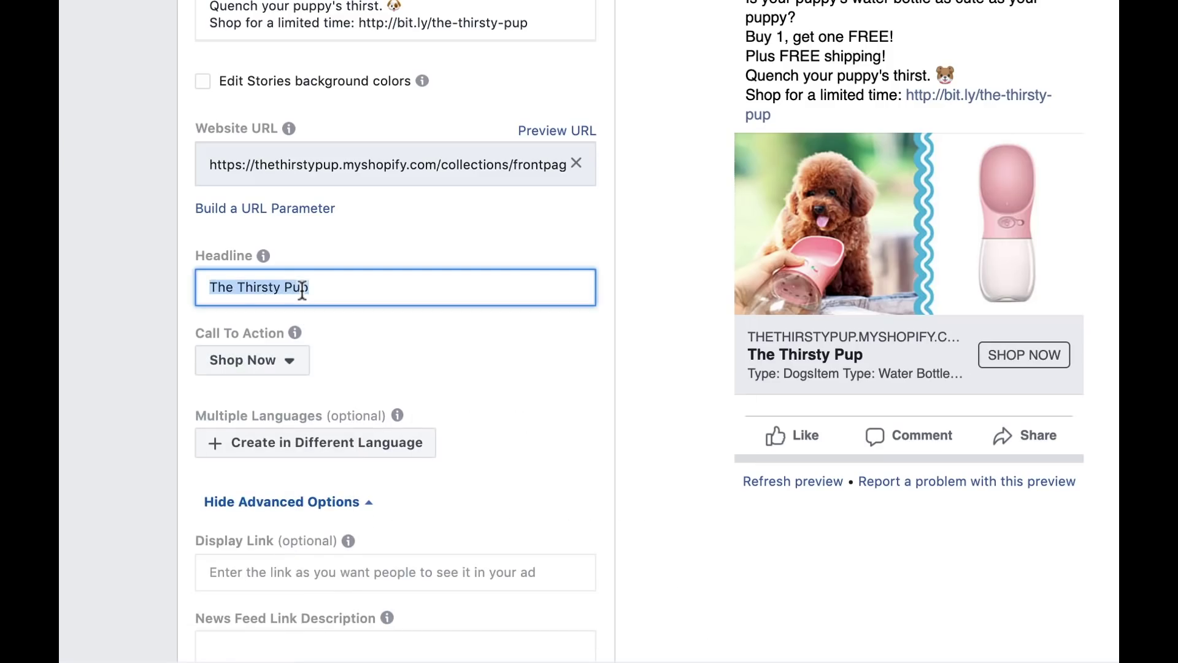
key("BackSpace")
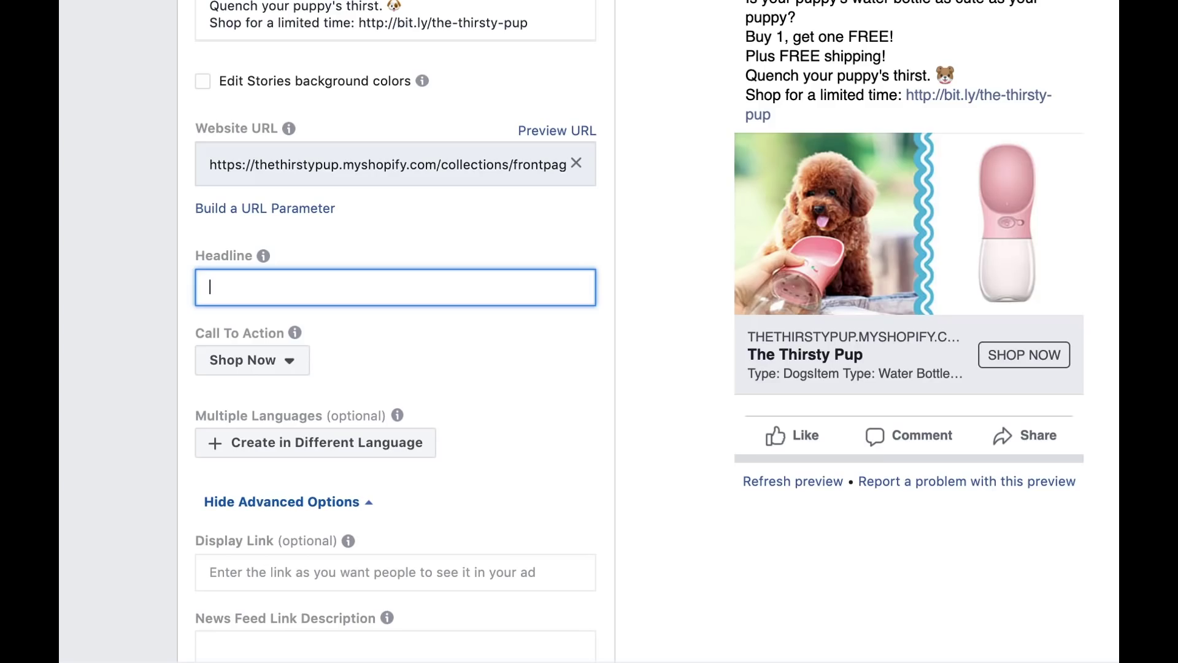
type("Buy 1, Get One FREE! Cute ")
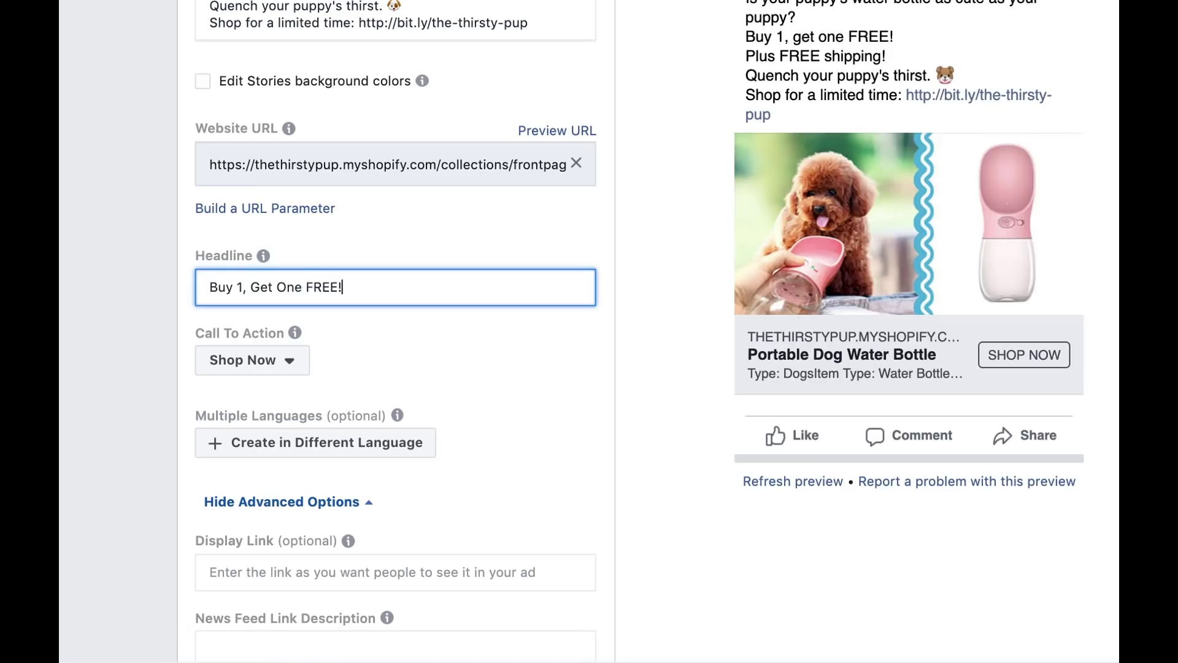
type("Dog Water Bottle")
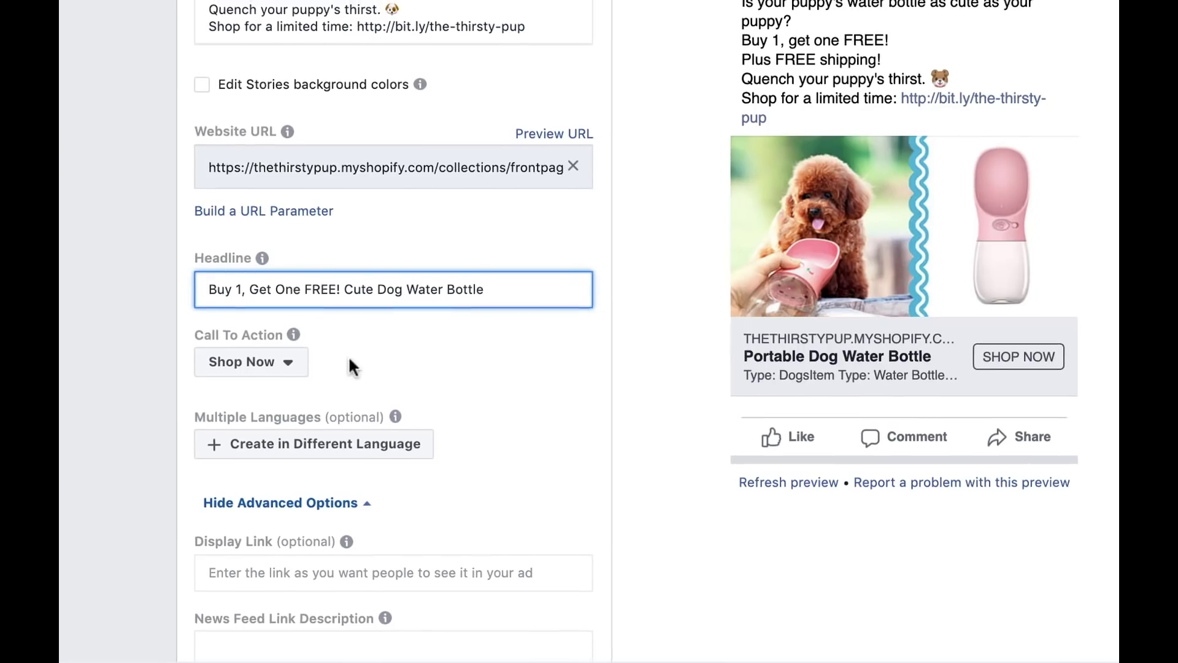
scroll(317, 404, "down", 5)
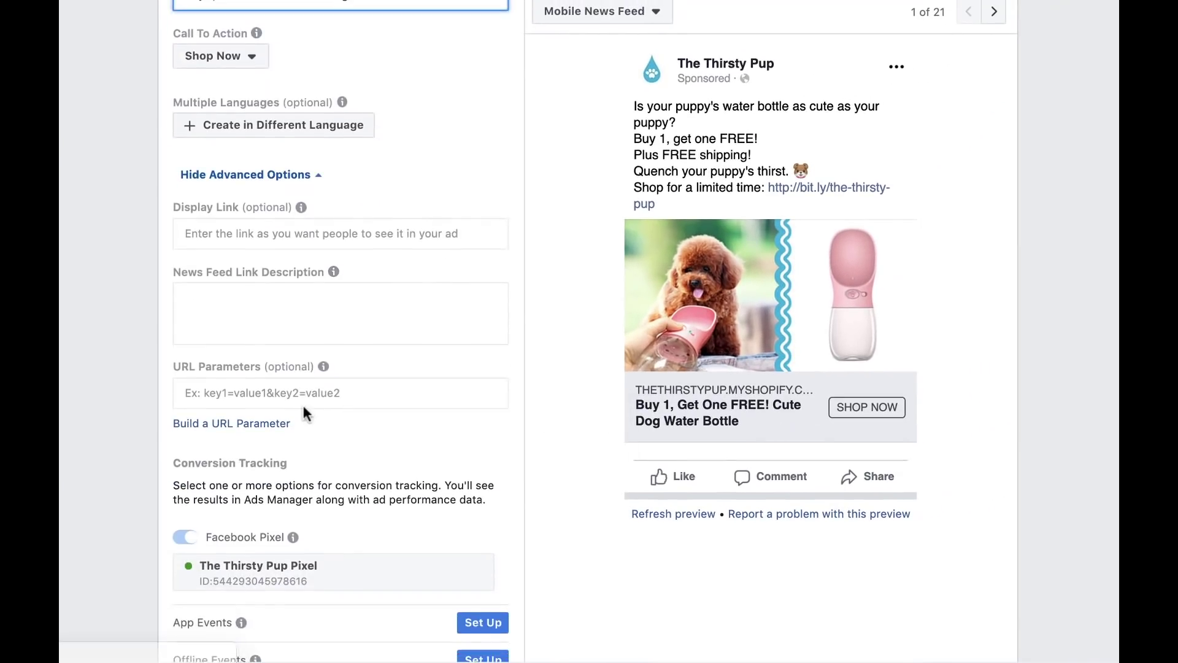
scroll(304, 405, "down", 2)
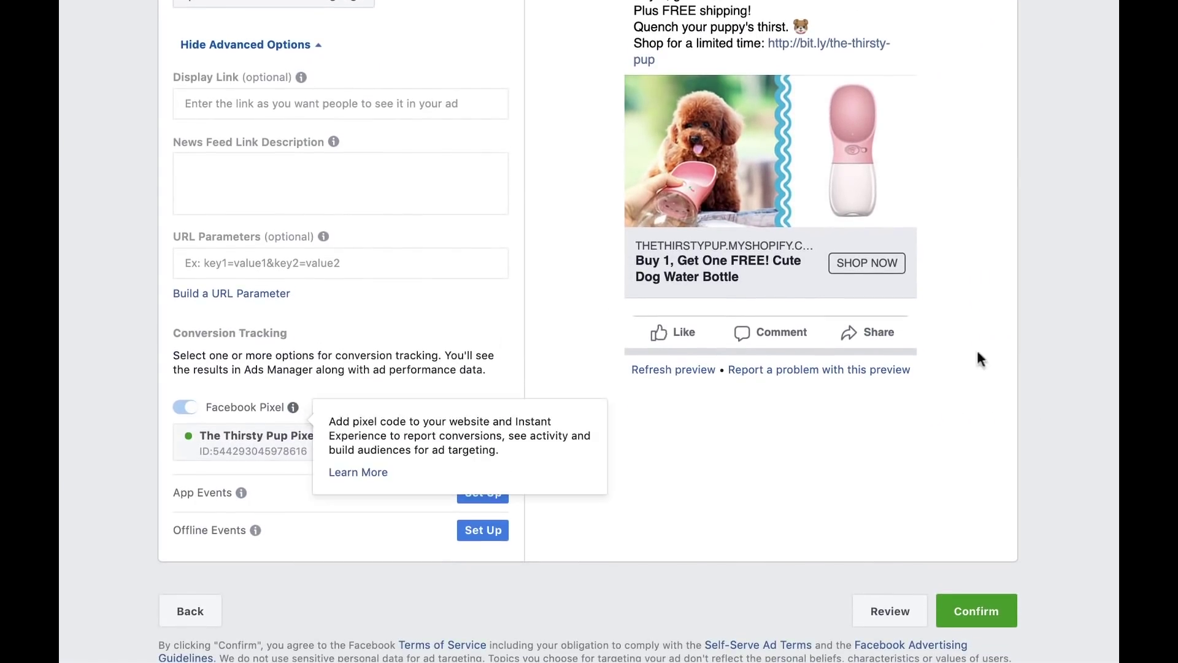